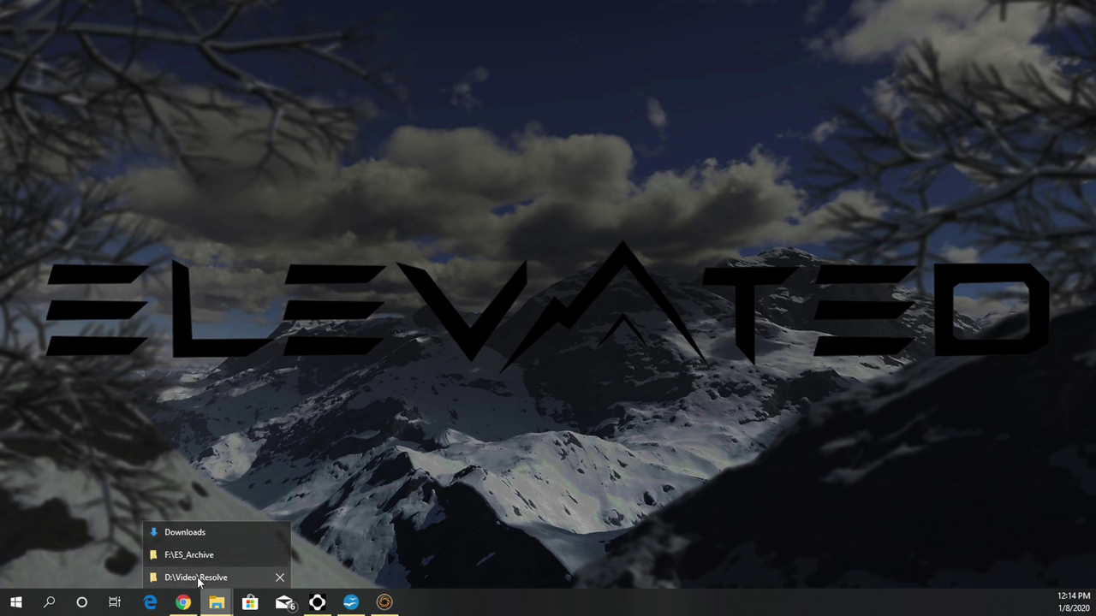
- Browse from D:\Video\Resolve through Chopin Rewire and Media into Clips to list the MP4 clips
left_click(199, 579)
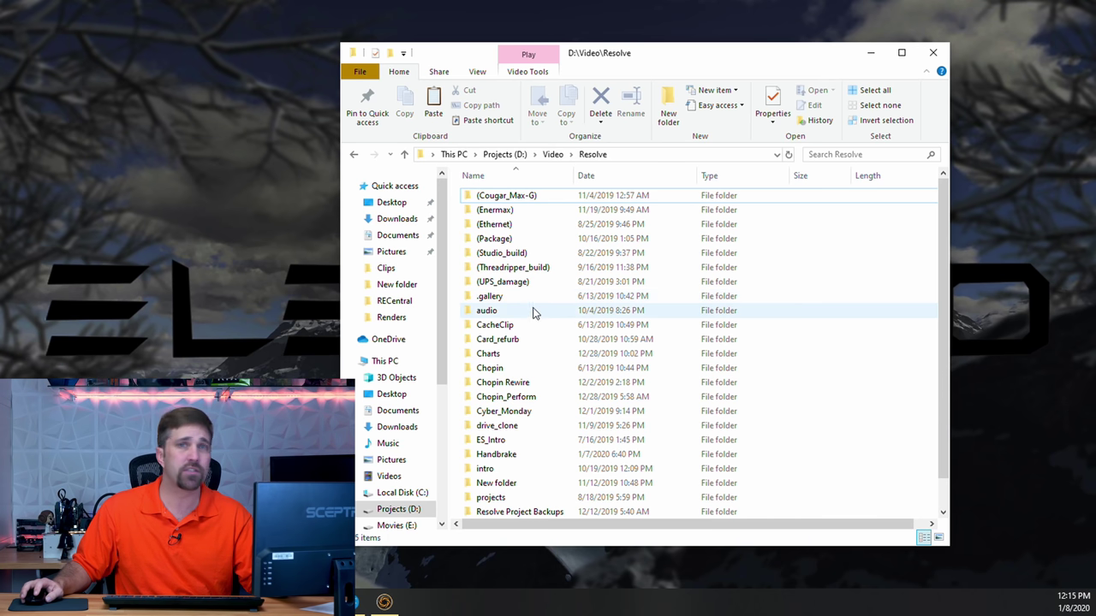
left_click(522, 385)
double_click(522, 386)
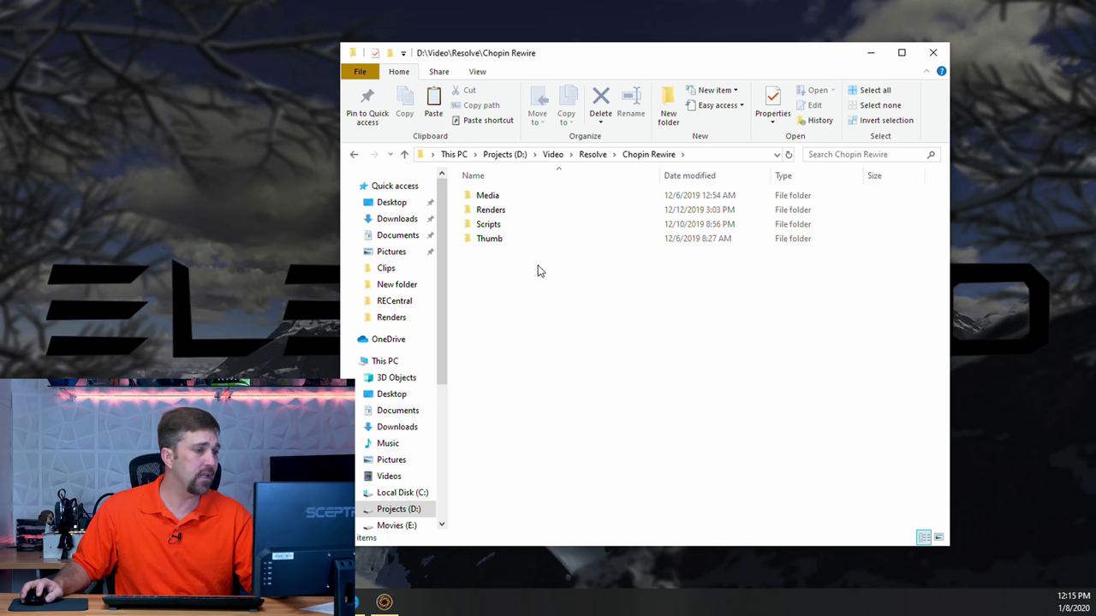
mouse_move(513, 248)
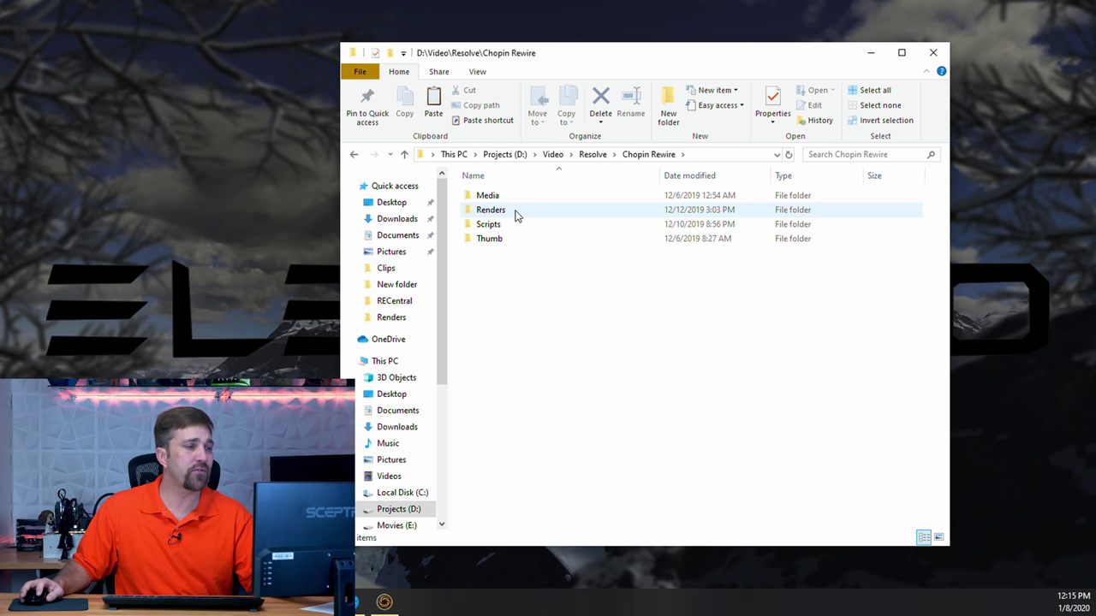
mouse_move(516, 215)
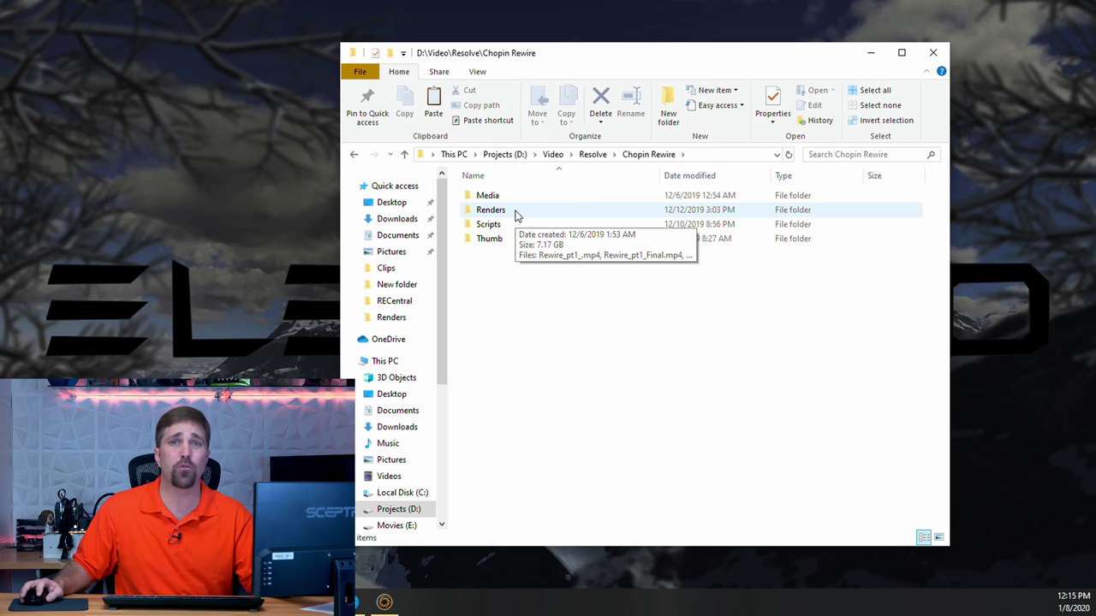
double_click(501, 198)
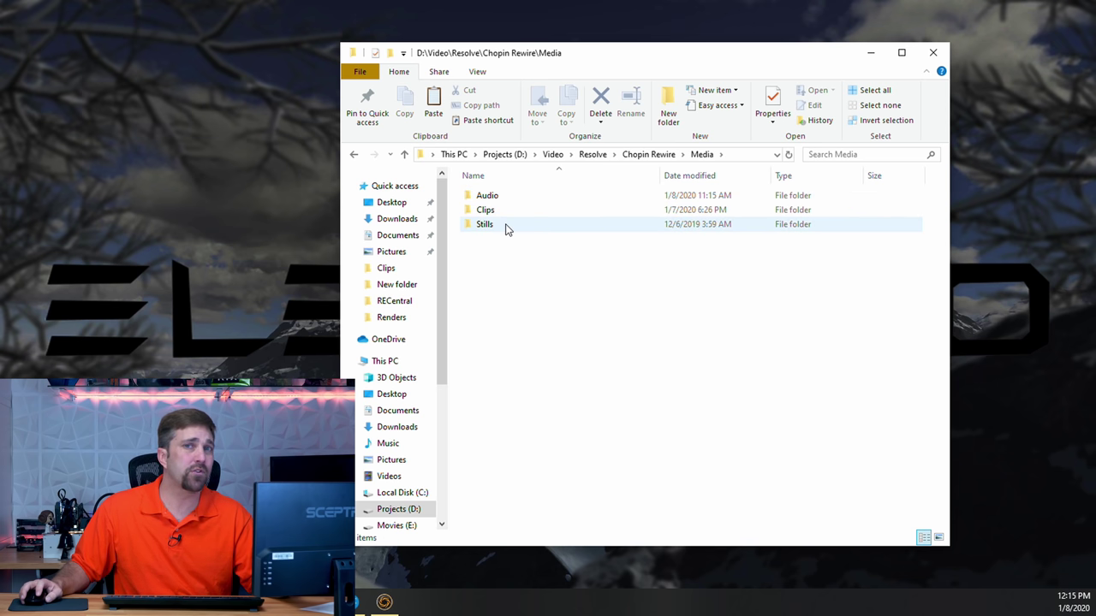
mouse_move(507, 229)
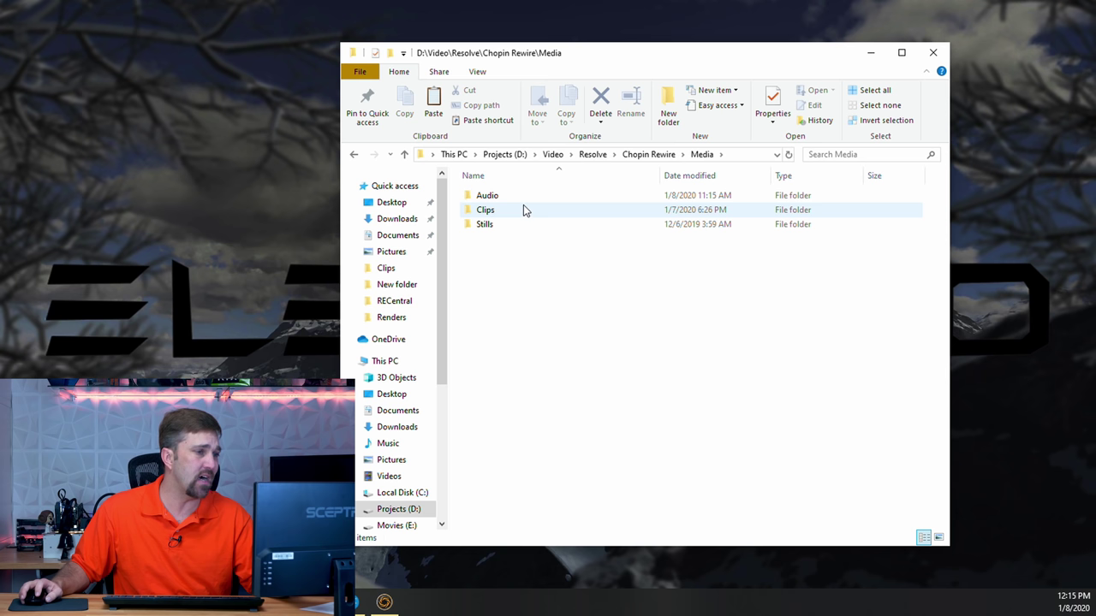
mouse_move(523, 209)
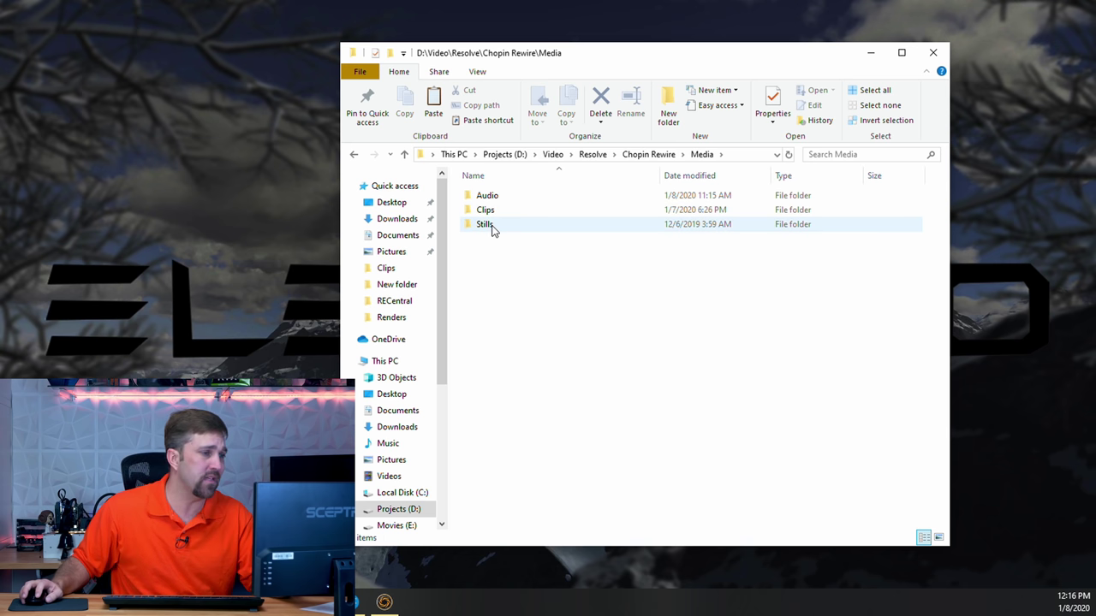
double_click(484, 209)
scroll(587, 267, "down", 4)
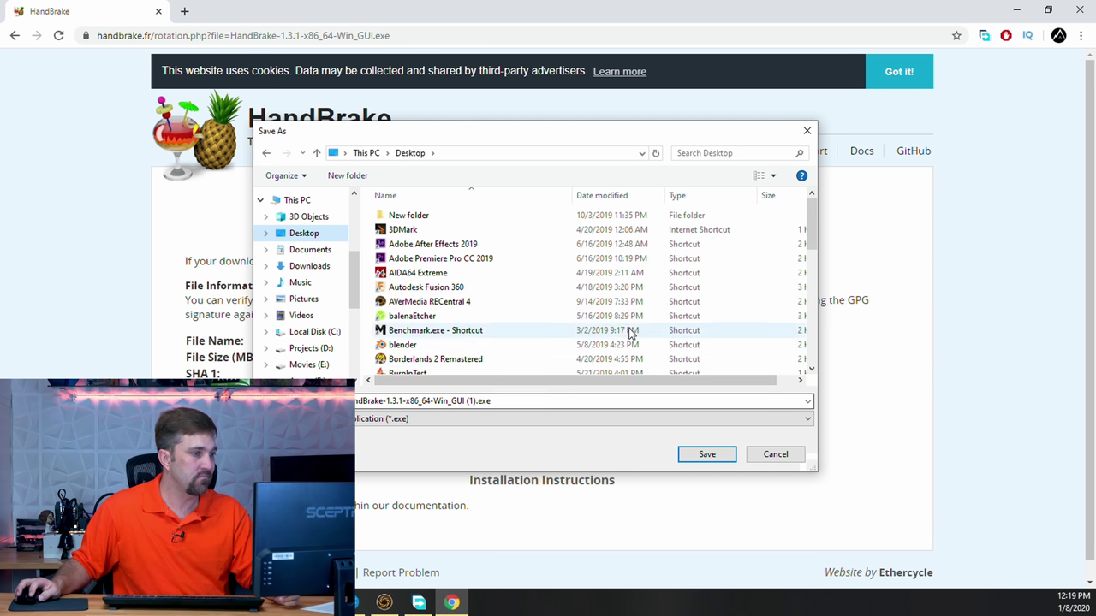
- Save HandBrake-1.3.1-x86_64-Win_GUI.exe to the Desktop
left_click(711, 459)
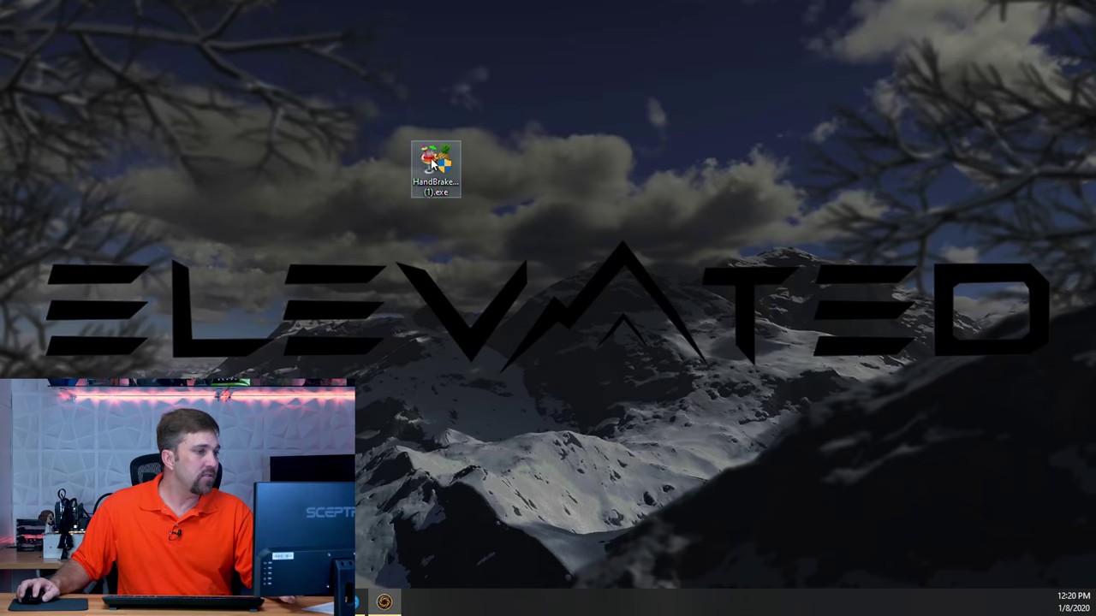
- Run the downloaded installer and install HandBrake 1.3.1 to C:\Program Files\HandBrake, then launch it
left_click(429, 163)
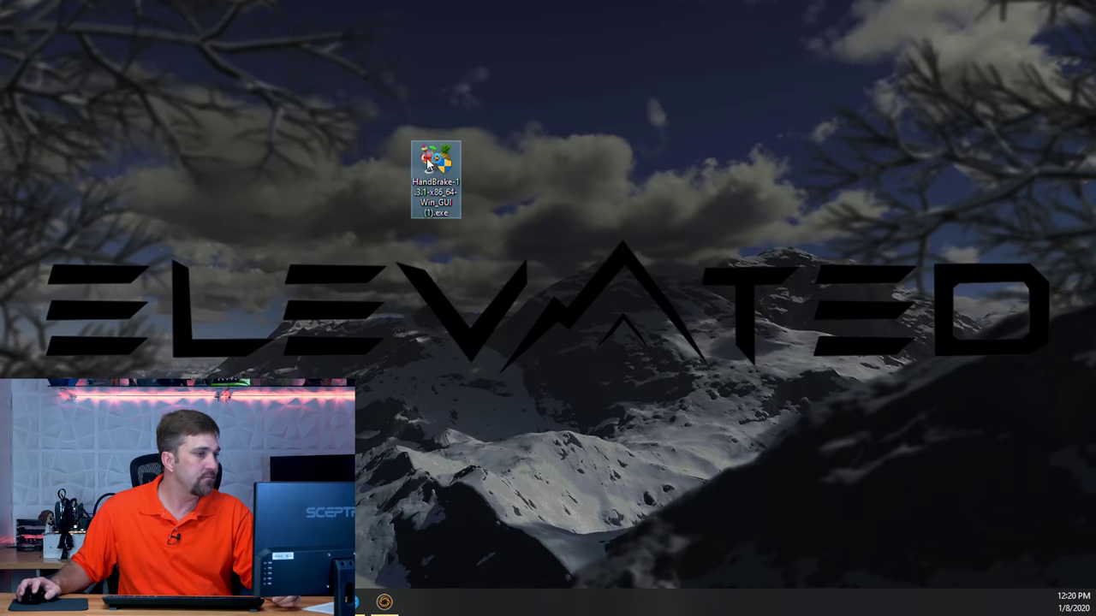
double_click(428, 163)
left_click(544, 332)
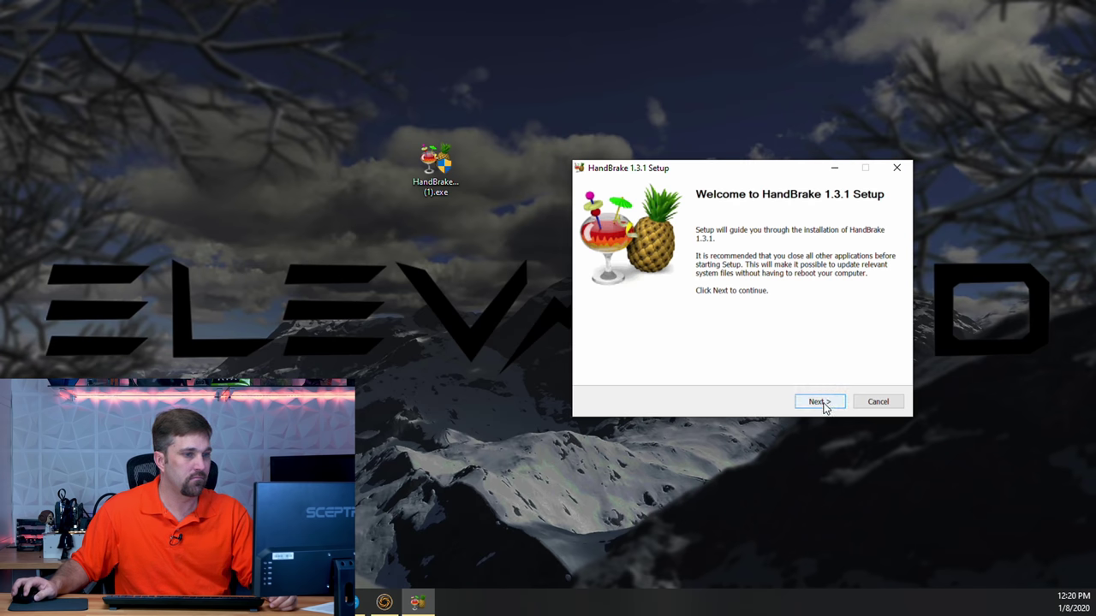
left_click(821, 403)
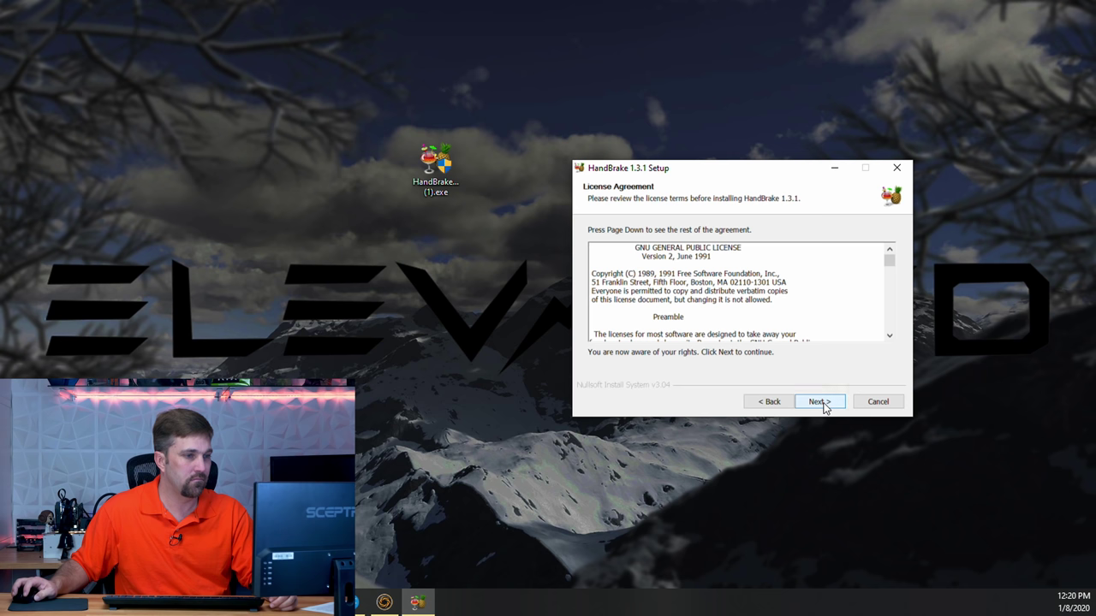
left_click(822, 404)
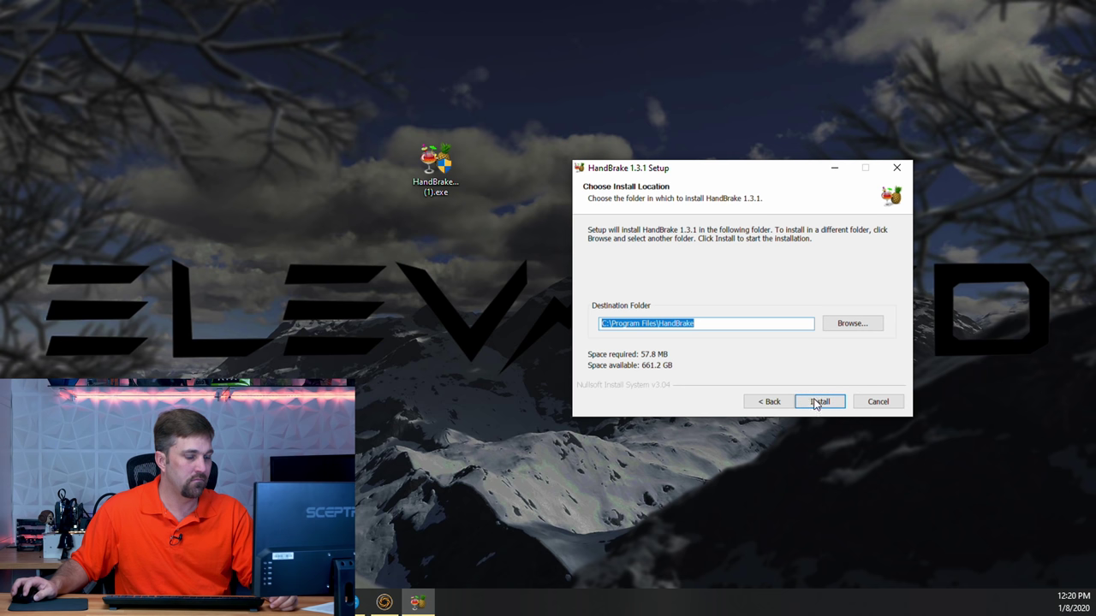
left_click(829, 407)
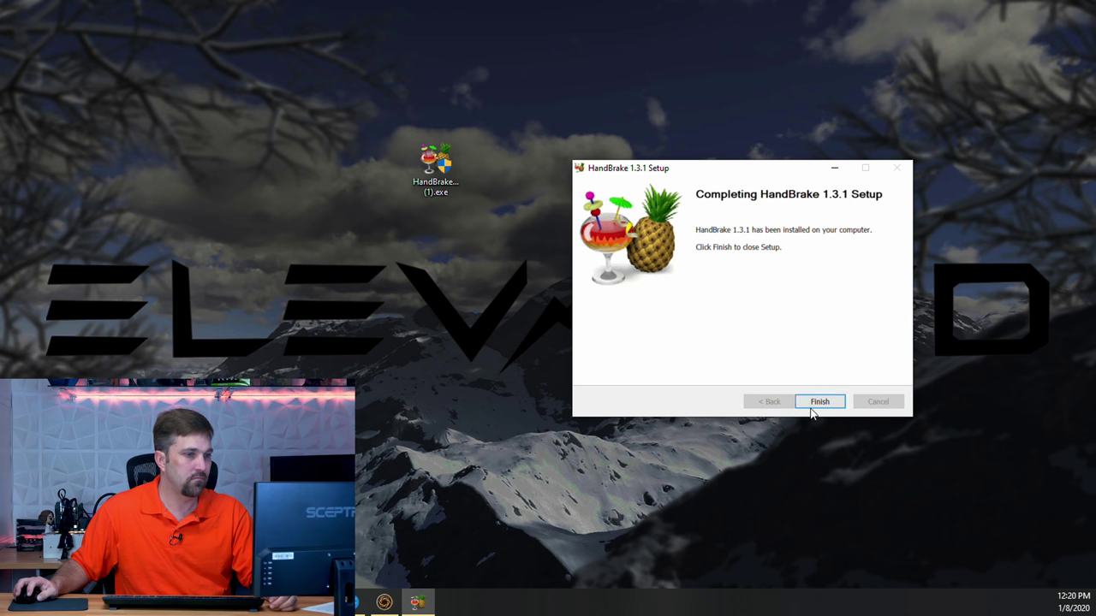
left_click(824, 403)
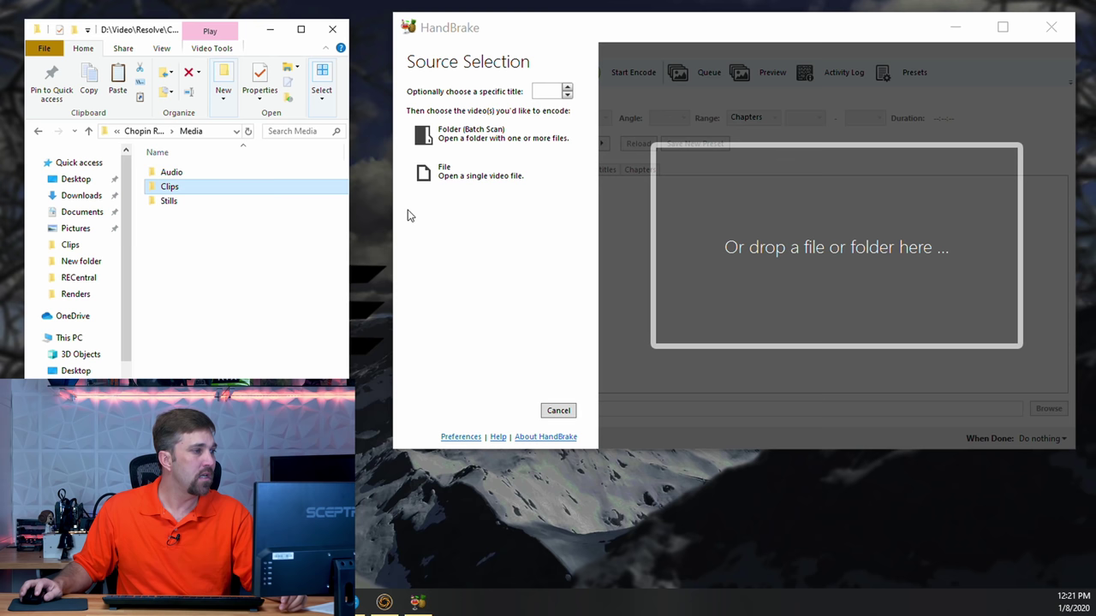
- Drag the Clips folder onto HandBrake's drop area to load it as a batch source
left_click_drag(168, 190, 837, 257)
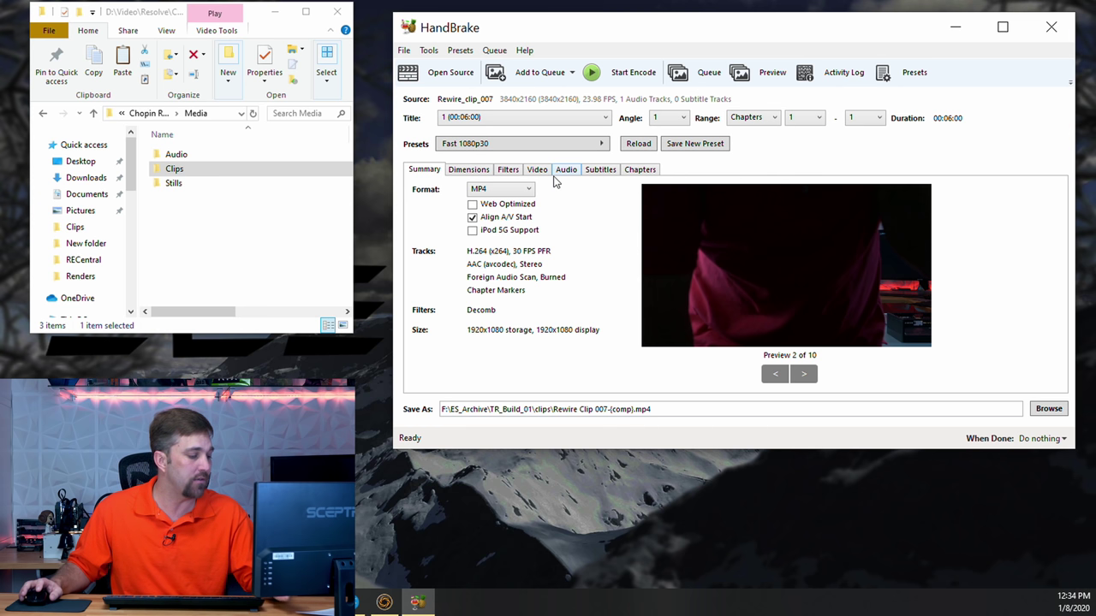
- Apply the Web preset Vimeo YouTube HQ 2160p60 4K and check the 3840x2160 output size
left_click(599, 143)
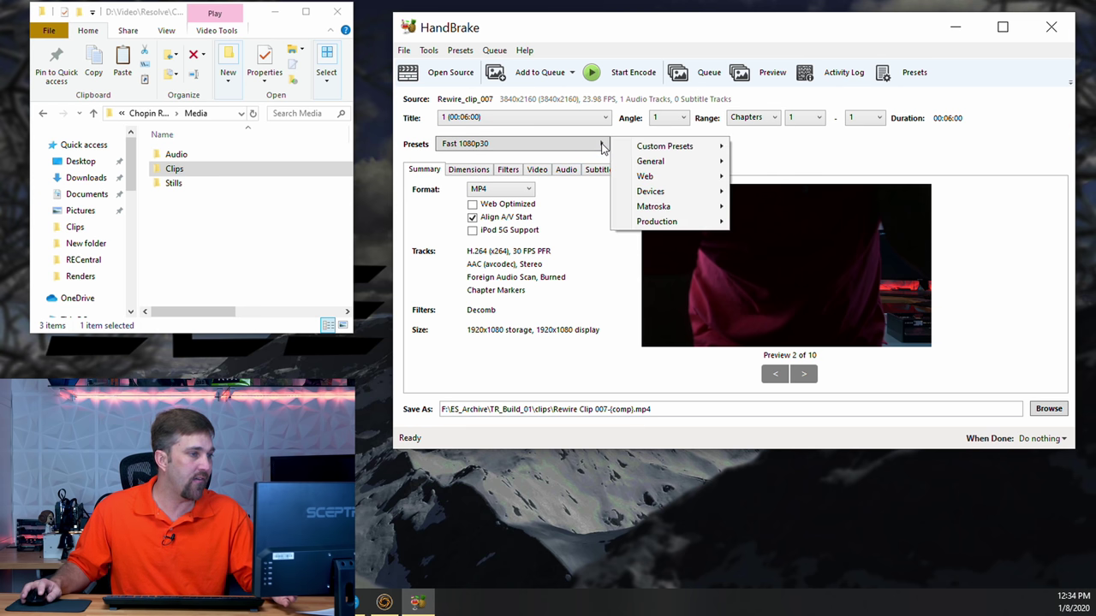
mouse_move(660, 182)
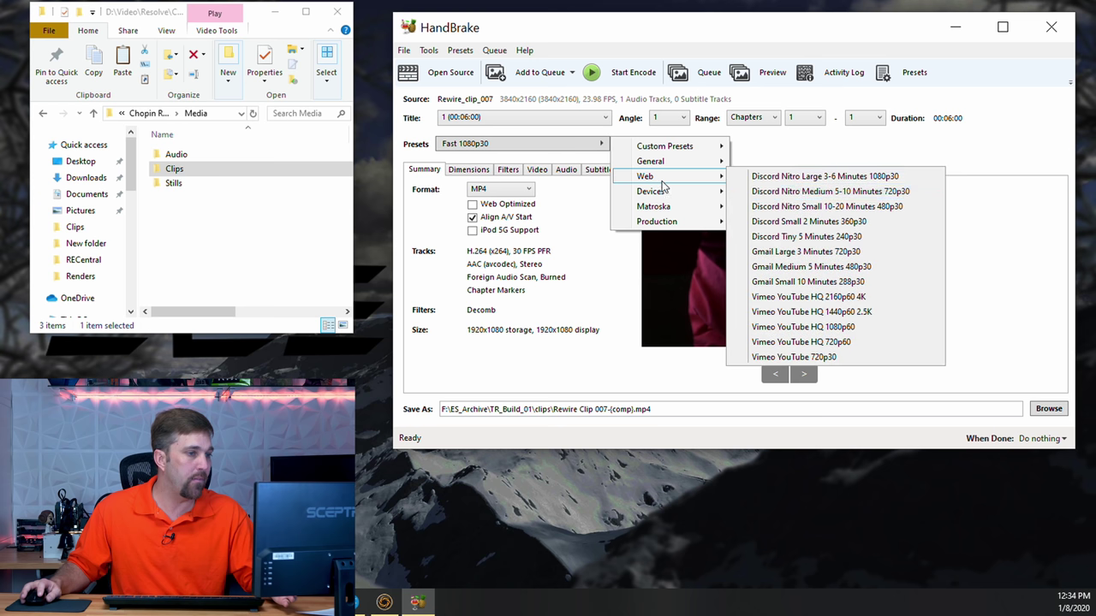
left_click(818, 299)
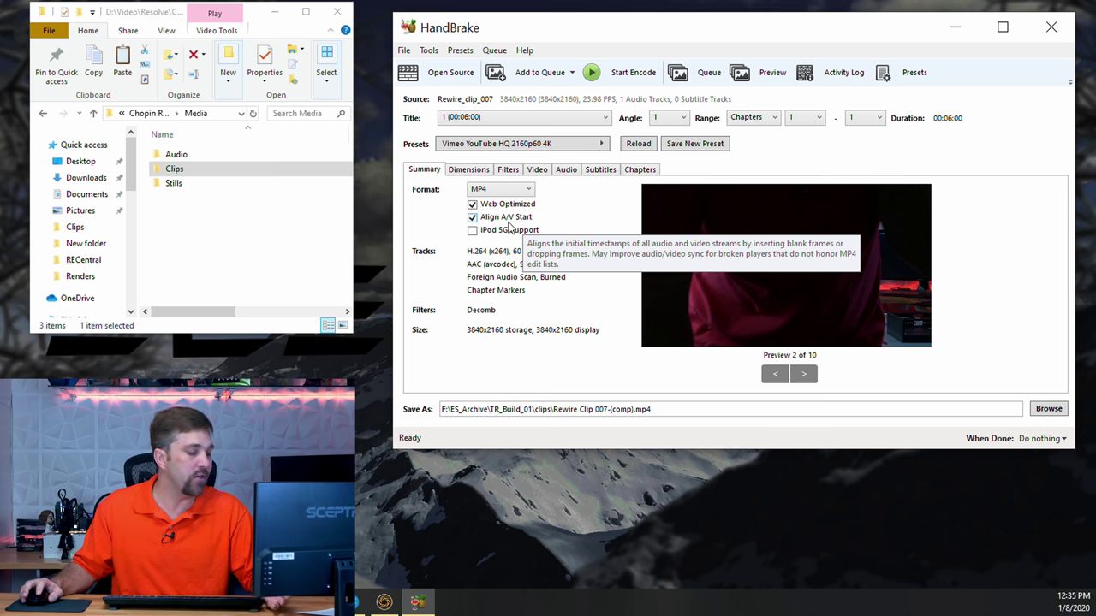
left_click(470, 171)
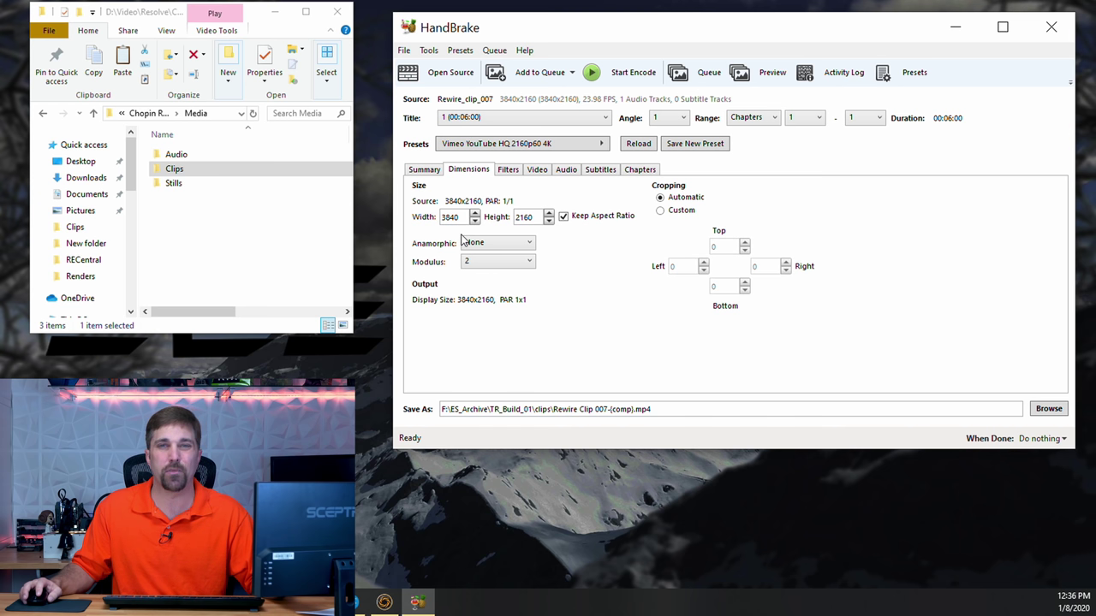
- Set both Interlace Detection and Deinterlace to Off in the Filters settings
left_click(512, 171)
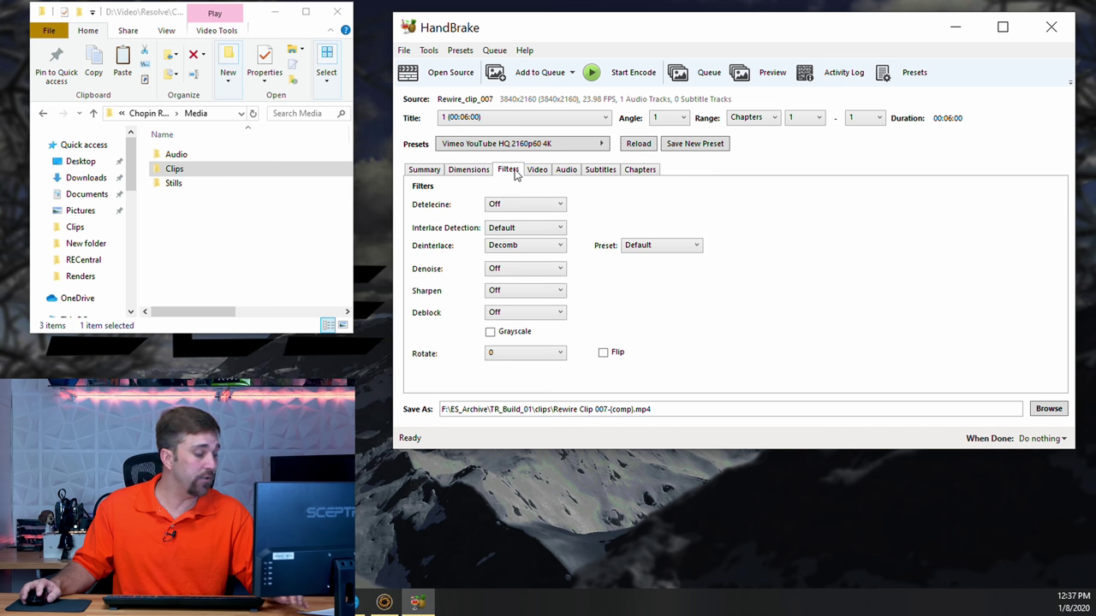
left_click(557, 229)
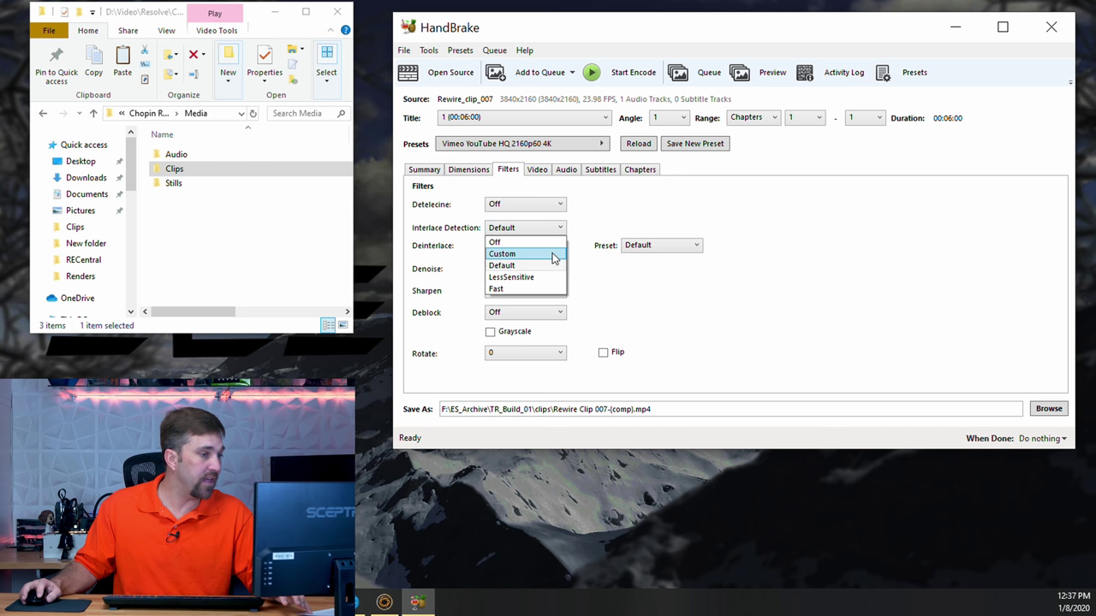
left_click(549, 243)
left_click(557, 247)
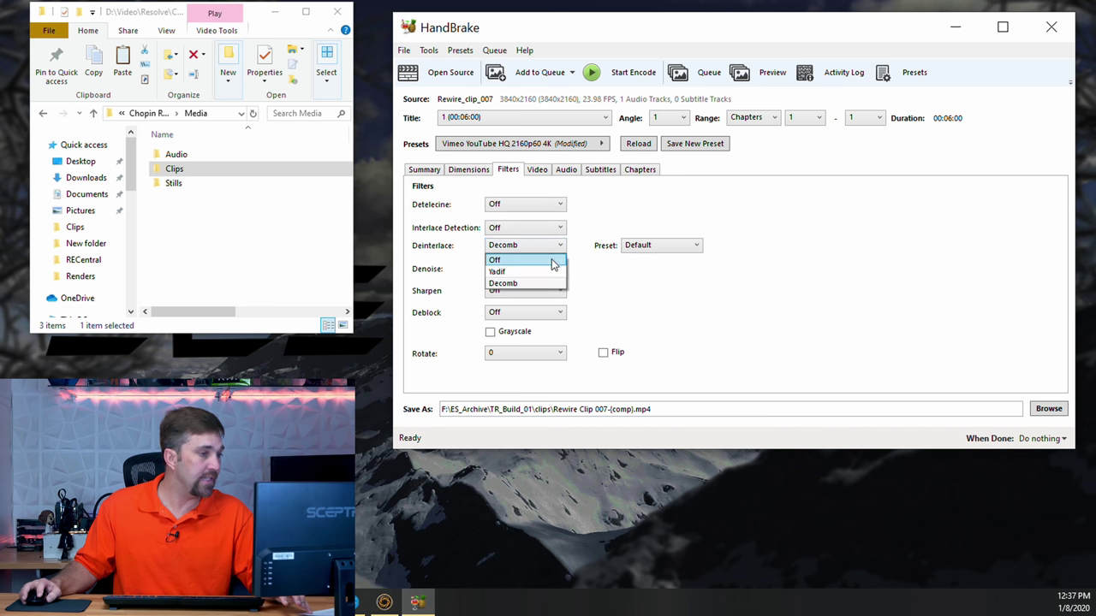
left_click(555, 257)
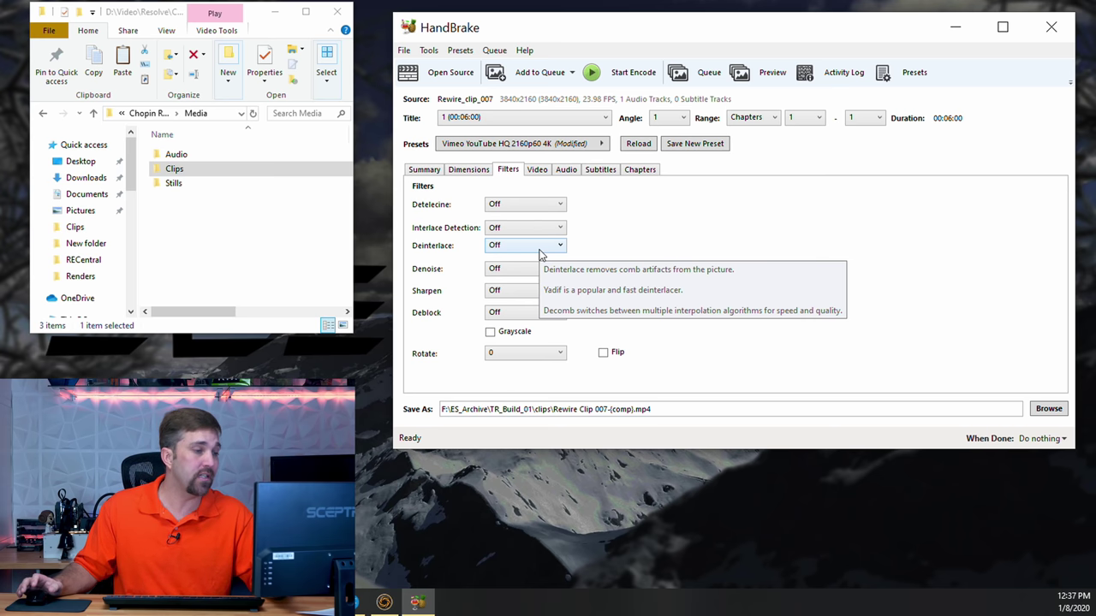
left_click(537, 170)
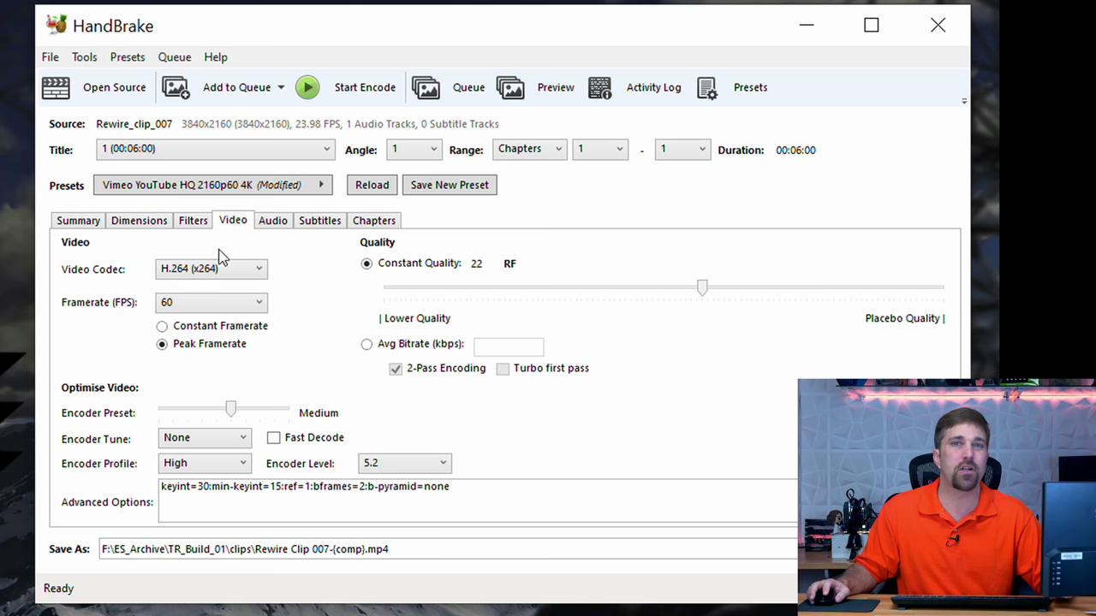
- Change the video codec from H.264 to H.265 (x265)
left_click(253, 269)
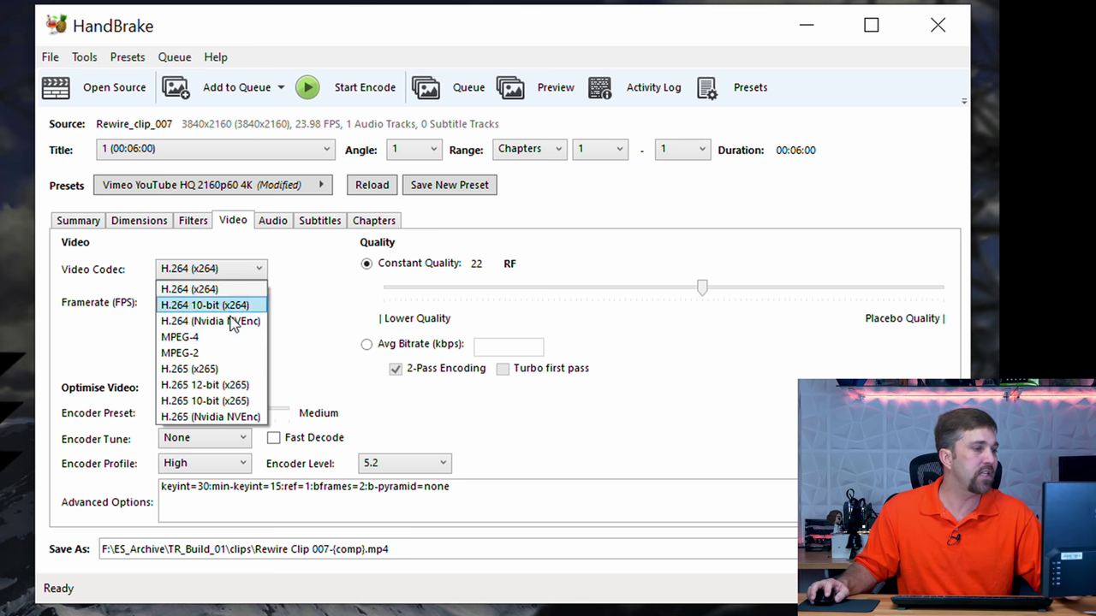
left_click(213, 369)
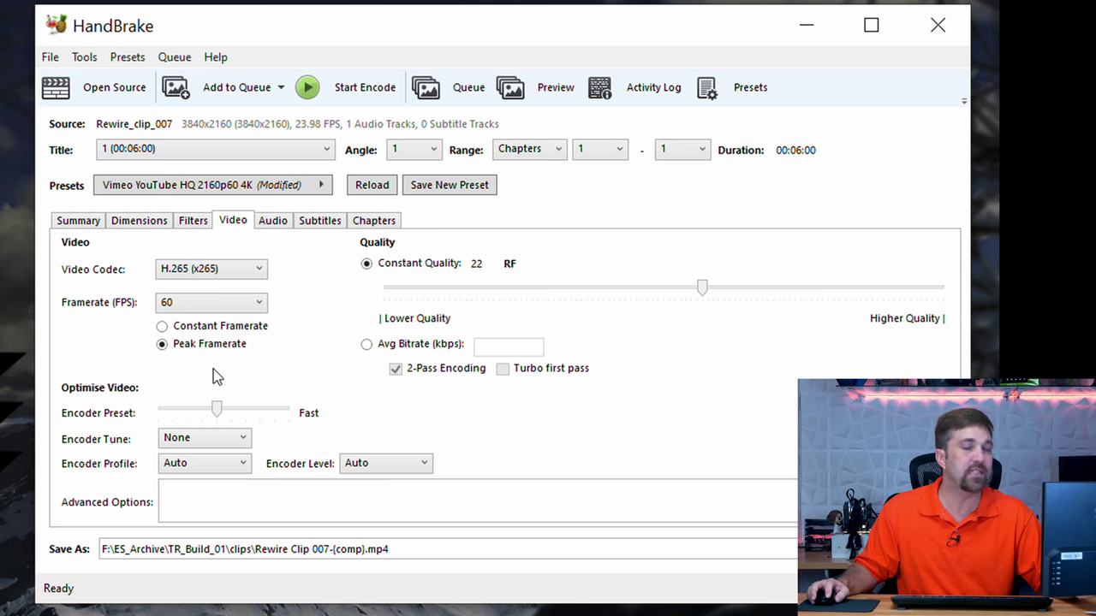
left_click(250, 269)
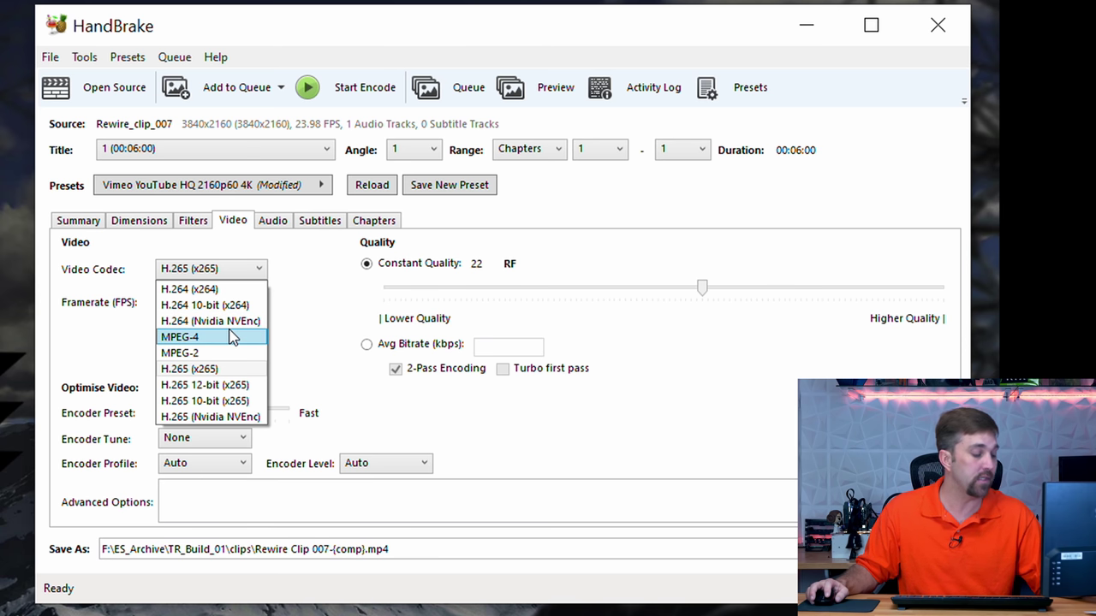
left_click(243, 275)
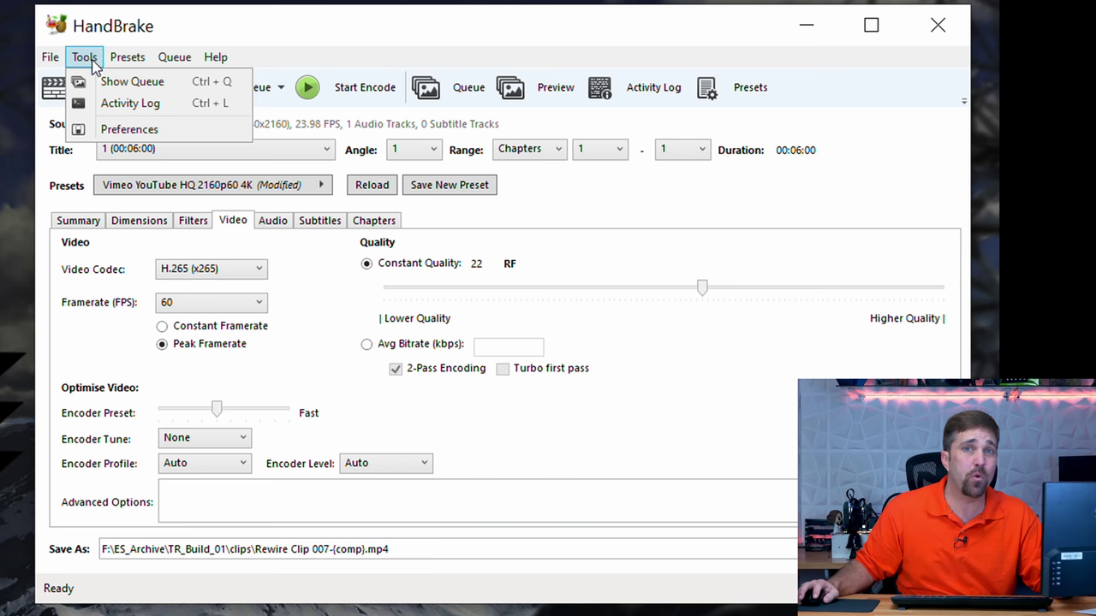
left_click(117, 129)
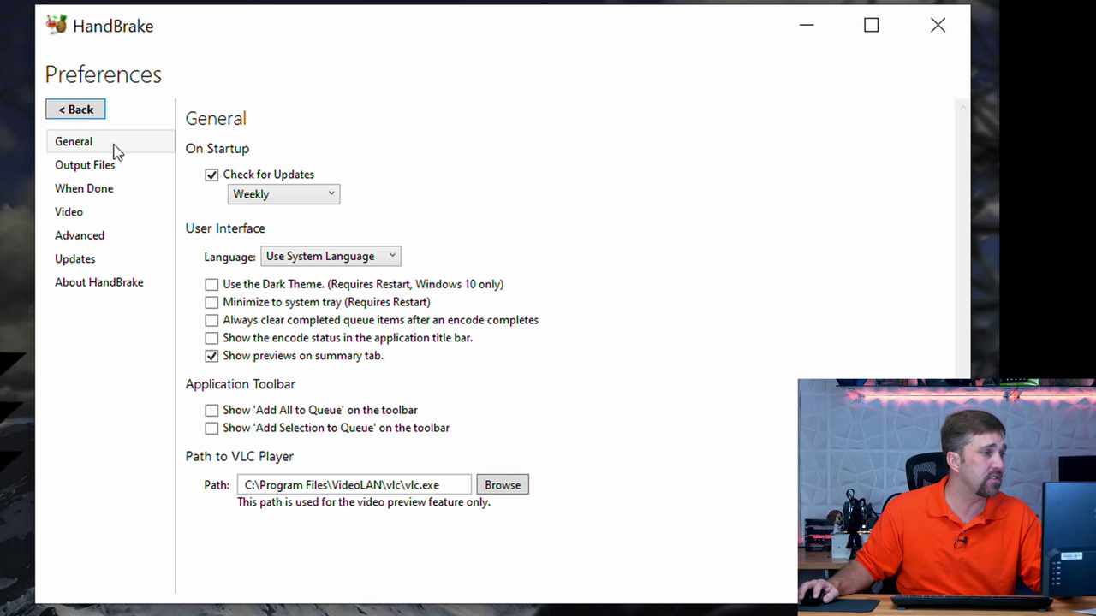
left_click(86, 212)
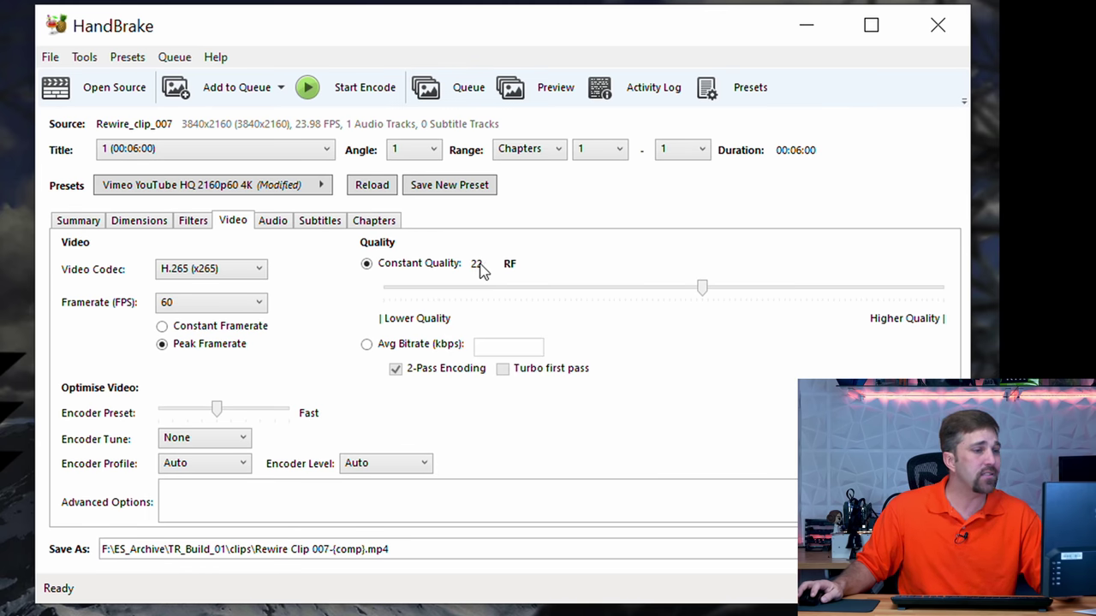
- Try other values on the Constant Quality slider, ending at RF 22
left_click_drag(702, 287, 602, 298)
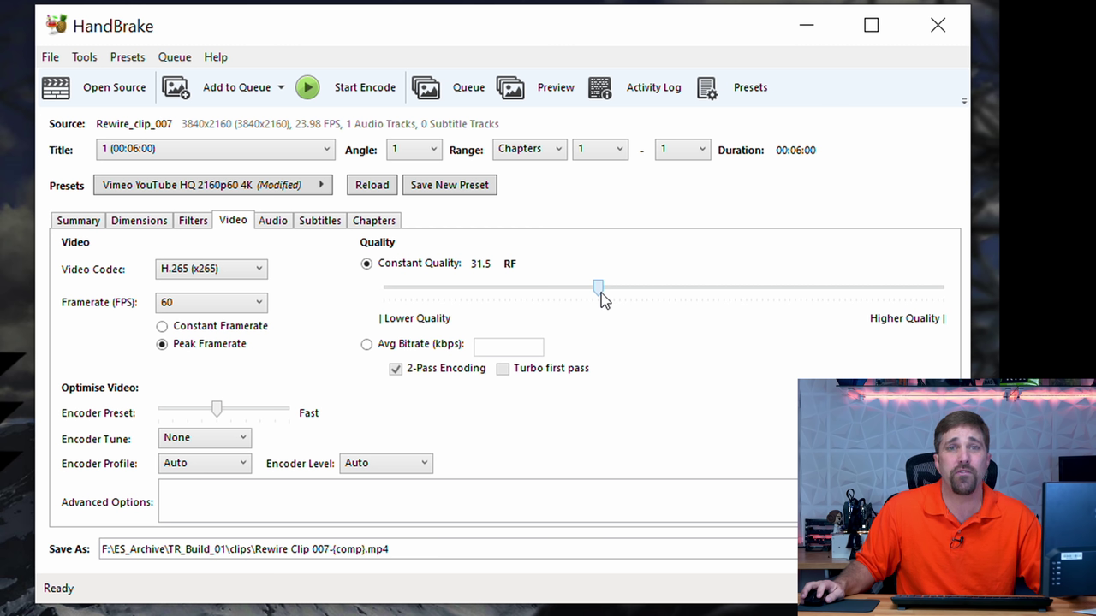
left_click_drag(602, 298, 699, 298)
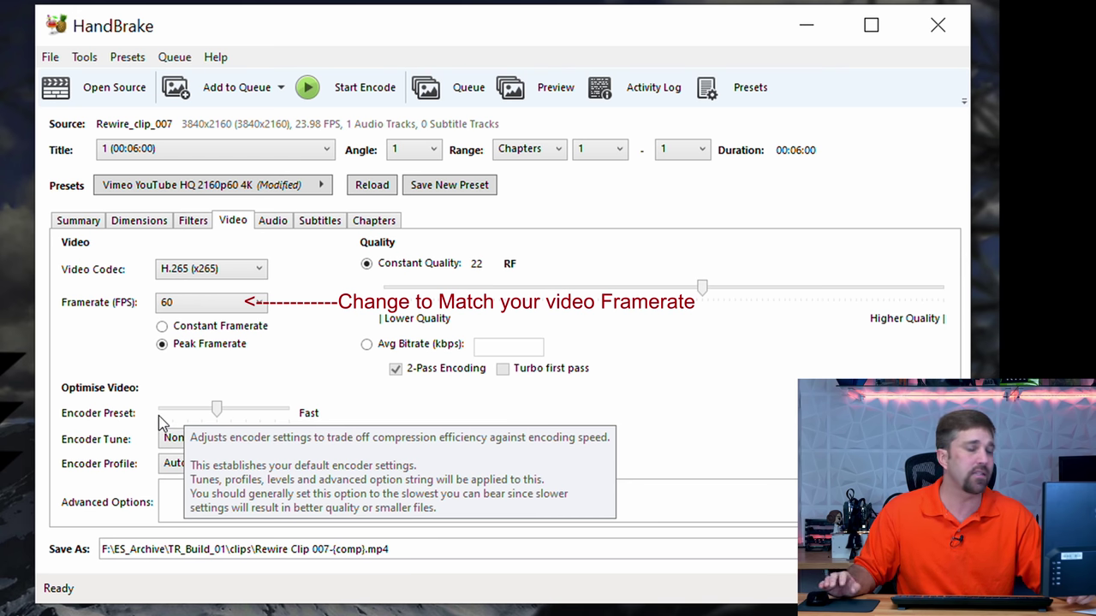
- Keep the audio track on AAC (avcodec) stereo and lower its bitrate to 128
left_click(280, 231)
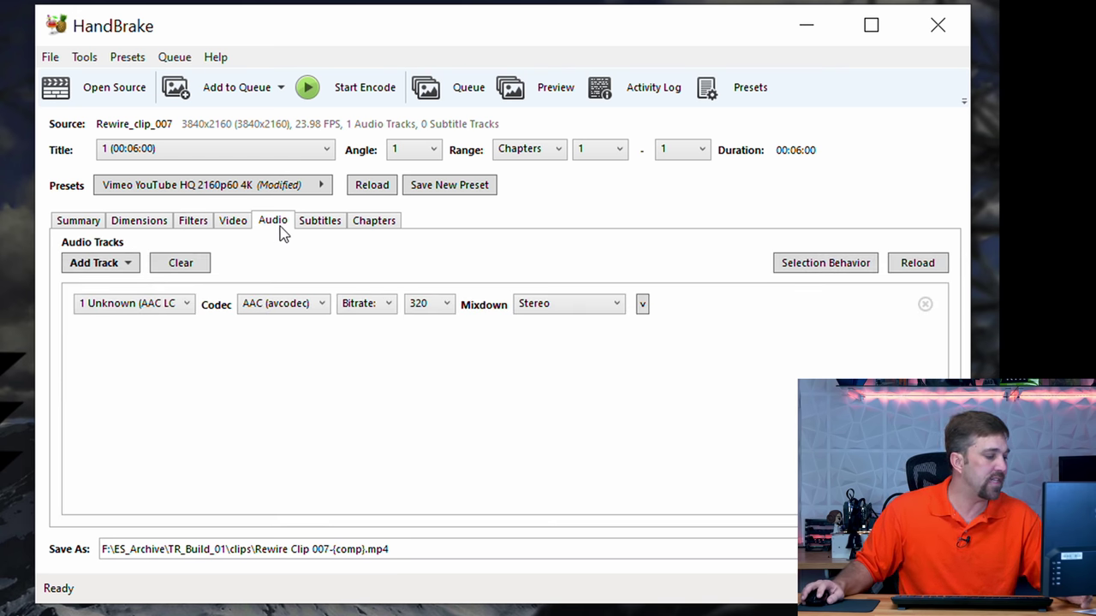
left_click(322, 303)
left_click(302, 325)
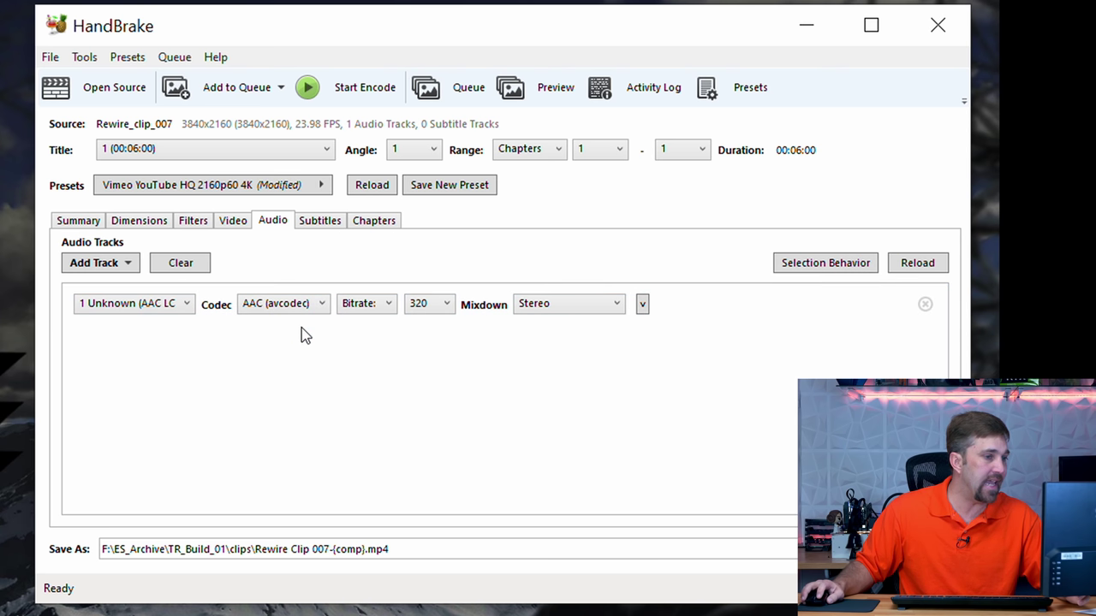
left_click(447, 304)
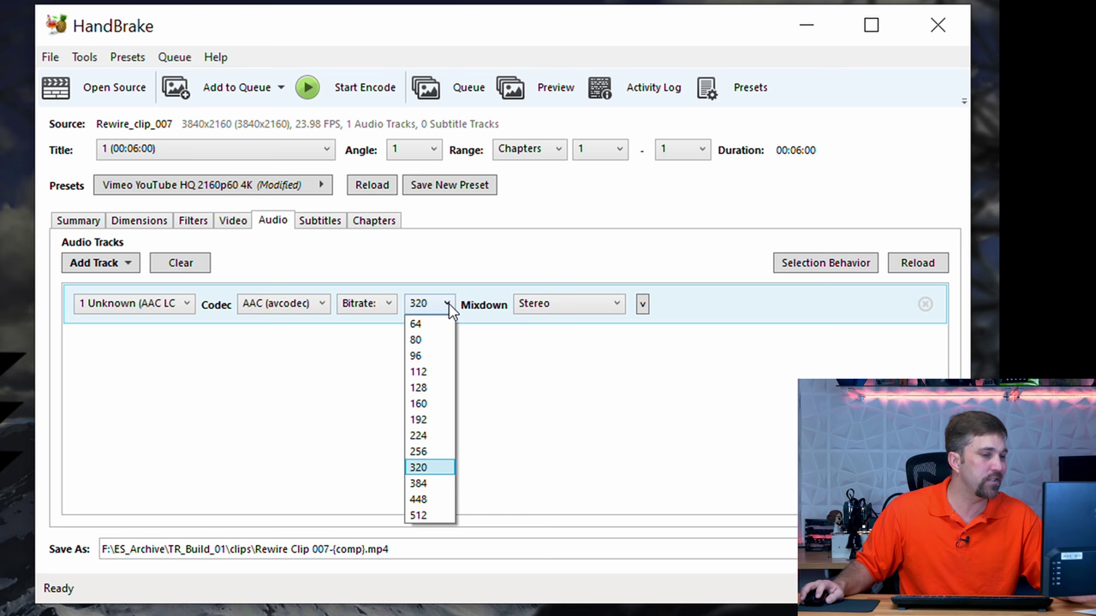
left_click(428, 389)
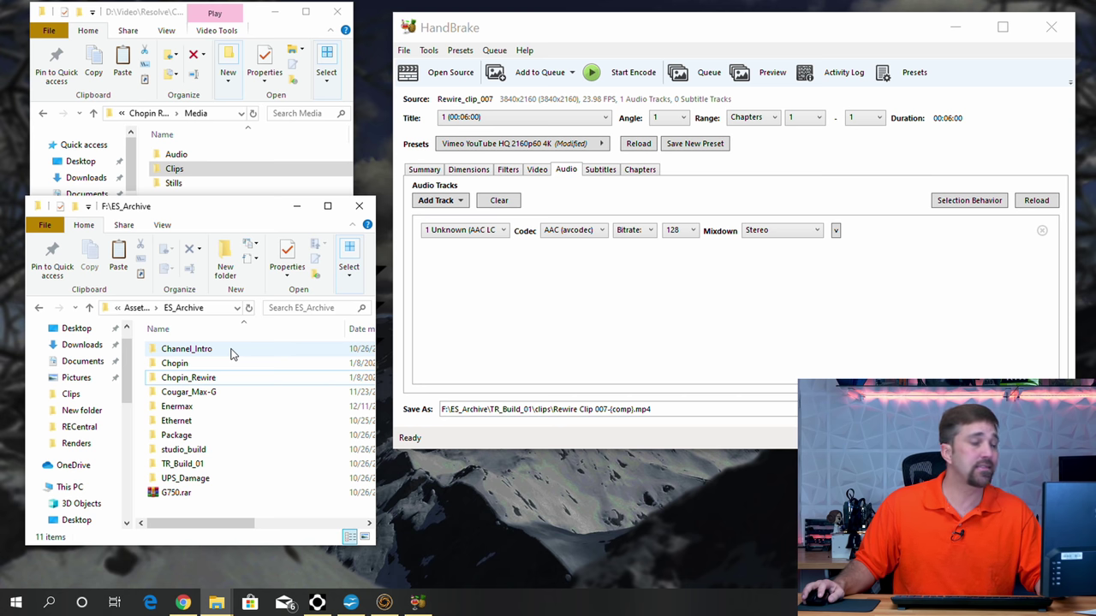
- Open Chopin_Rewire in ES_Archive and start choosing a new HandBrake output location
double_click(186, 385)
left_click(1048, 409)
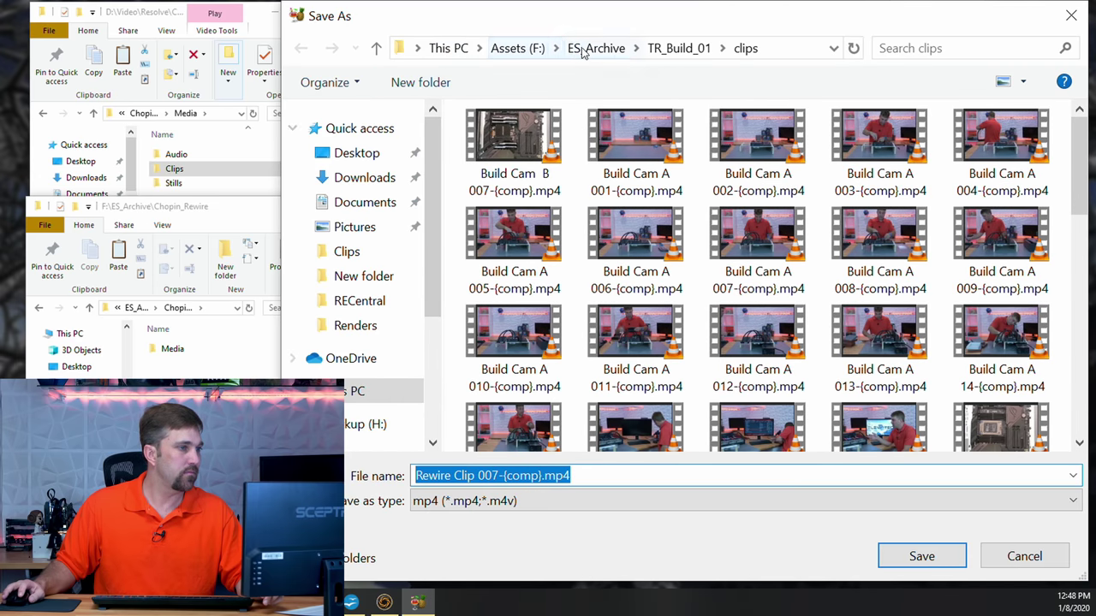
- Save the output as 'Rewire Clip 007-(comp).mp4' in F:\ES_Archive\Chopin_Rewire\Media\Clips
left_click(605, 51)
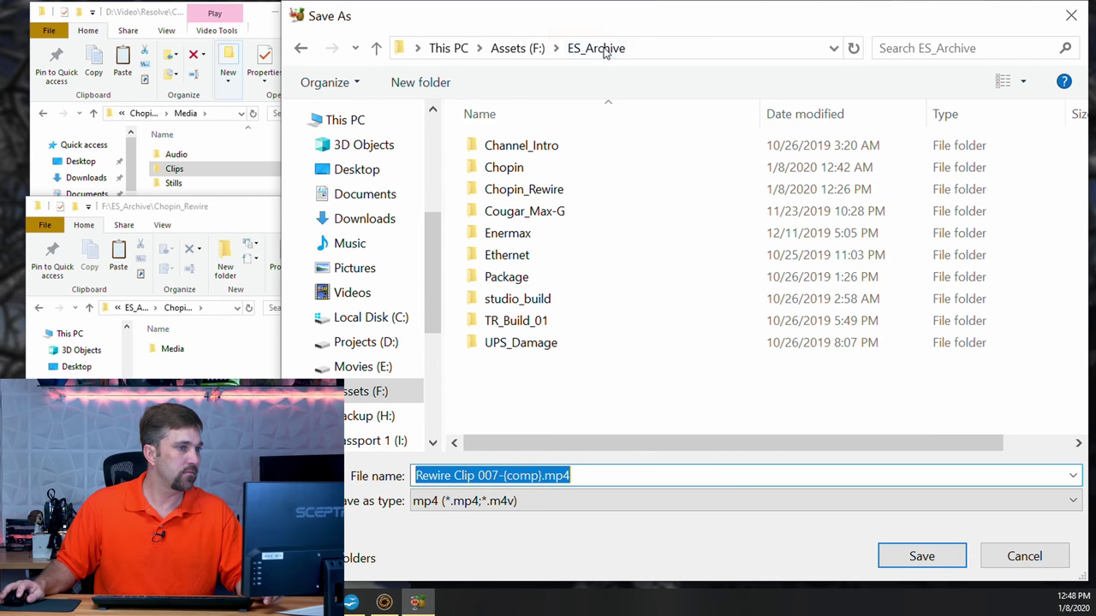
left_click(537, 193)
double_click(537, 192)
double_click(508, 142)
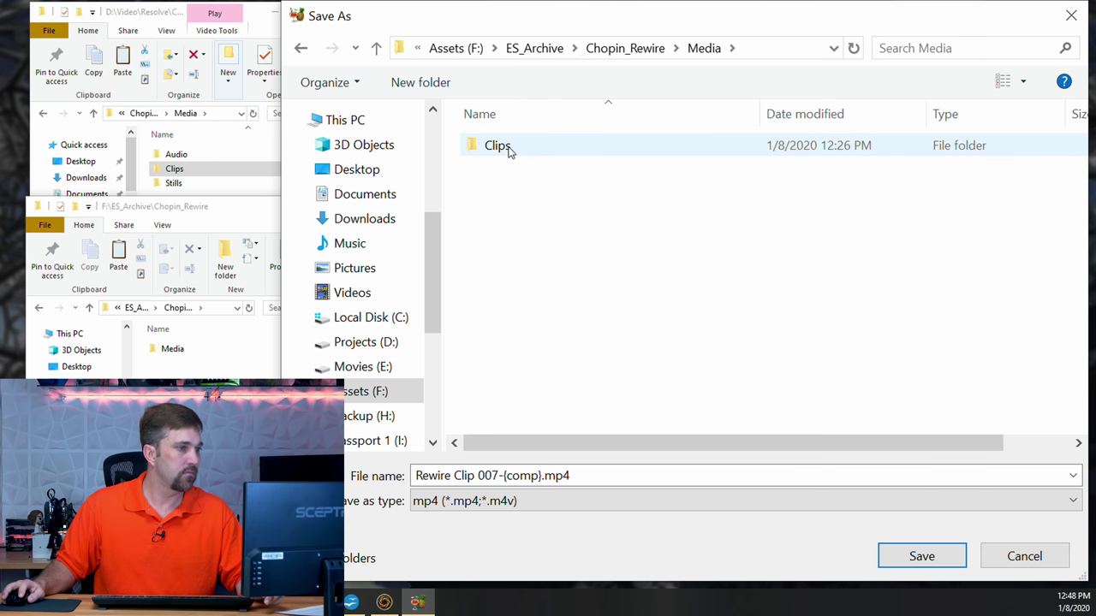
double_click(506, 147)
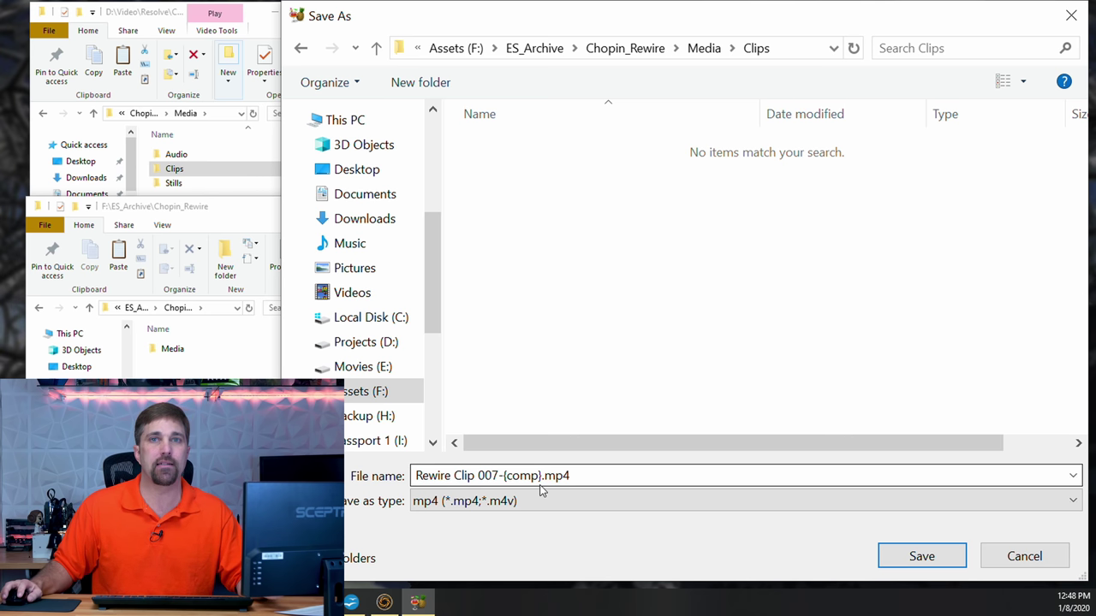
left_click(936, 557)
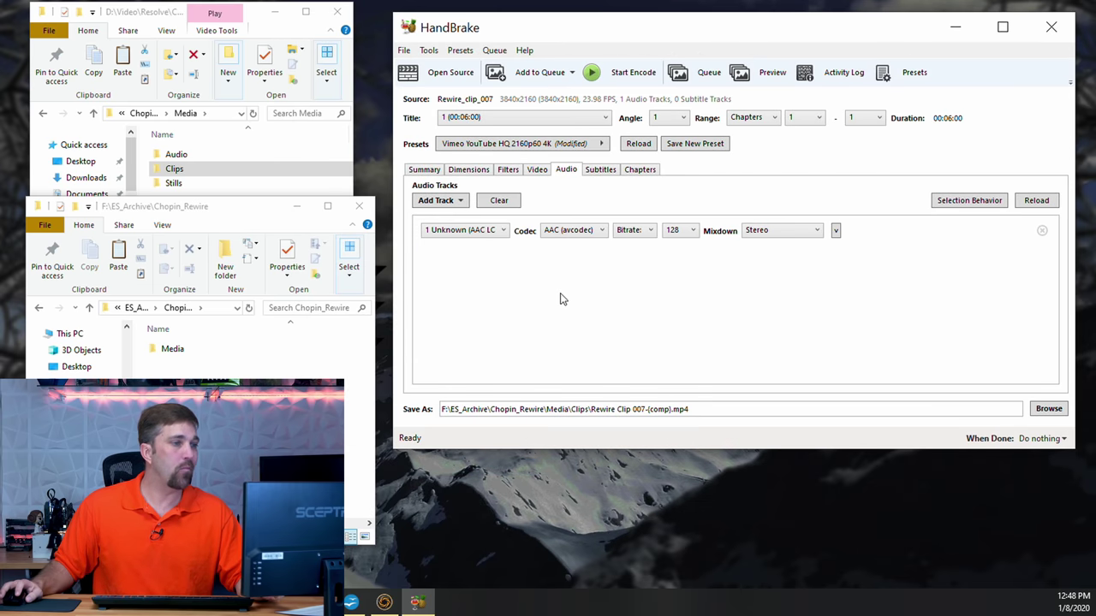
- Review the Video, Filters, Dimensions and Summary settings before queuing
left_click(537, 171)
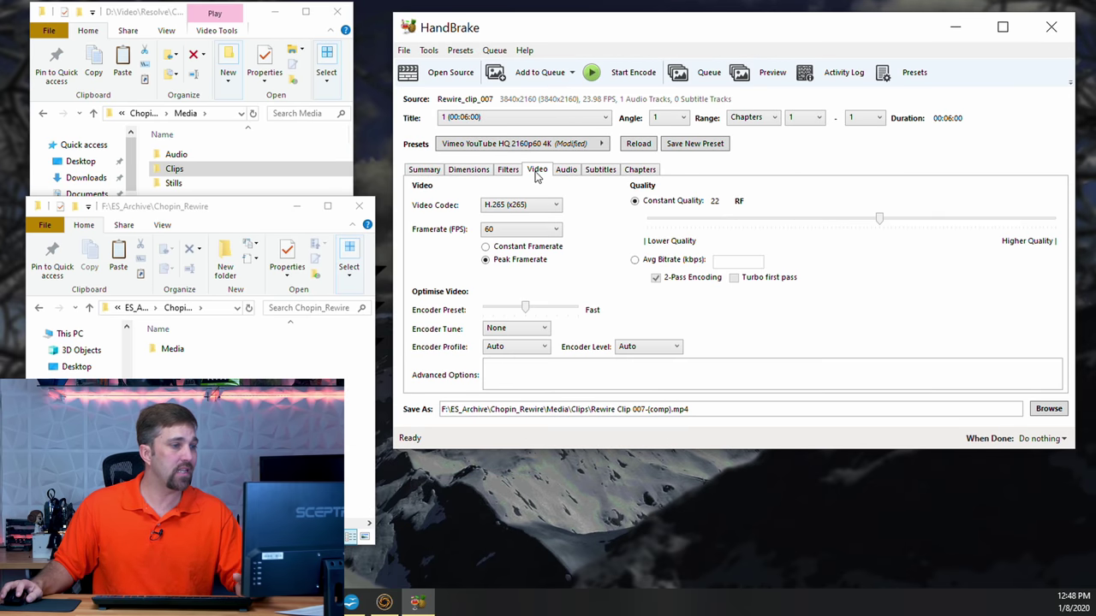
left_click(507, 172)
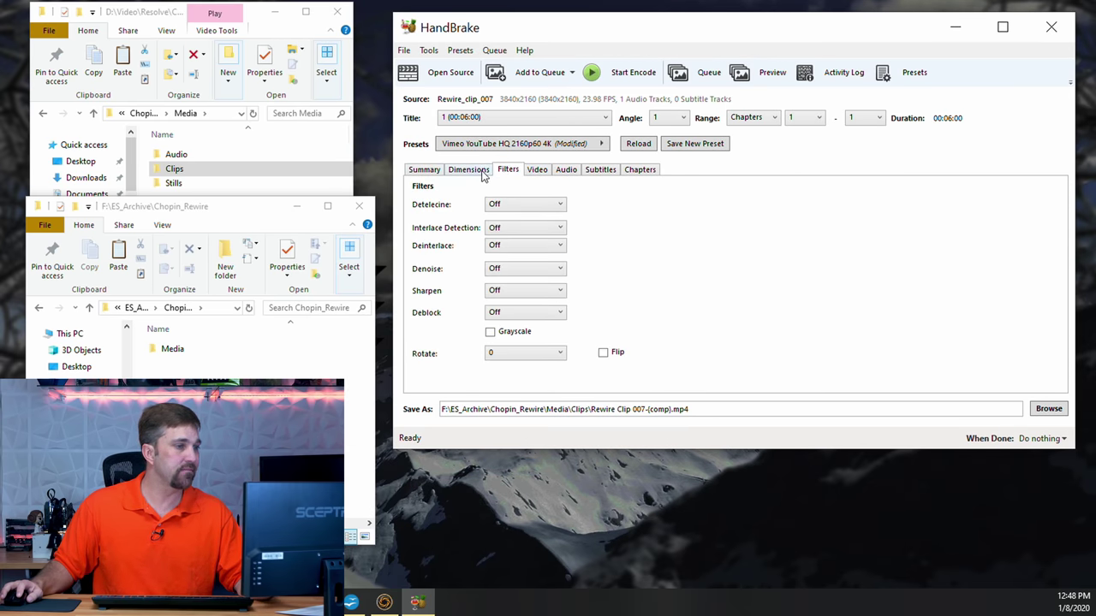
left_click(478, 171)
left_click(432, 173)
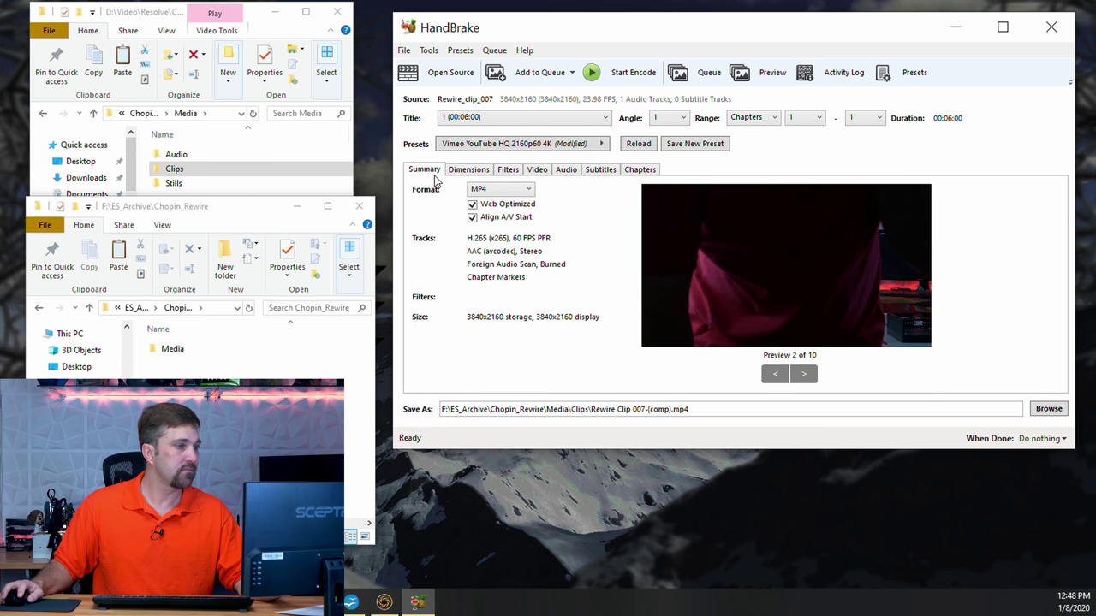
- Add all 50 clip titles to the encode queue with Add All
left_click(572, 73)
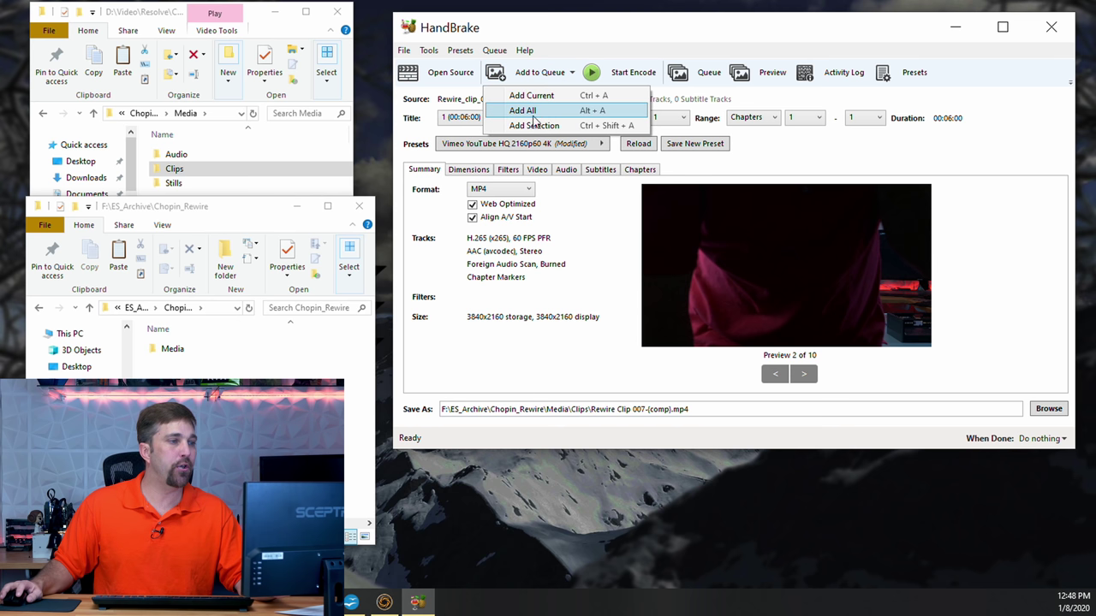
left_click(533, 115)
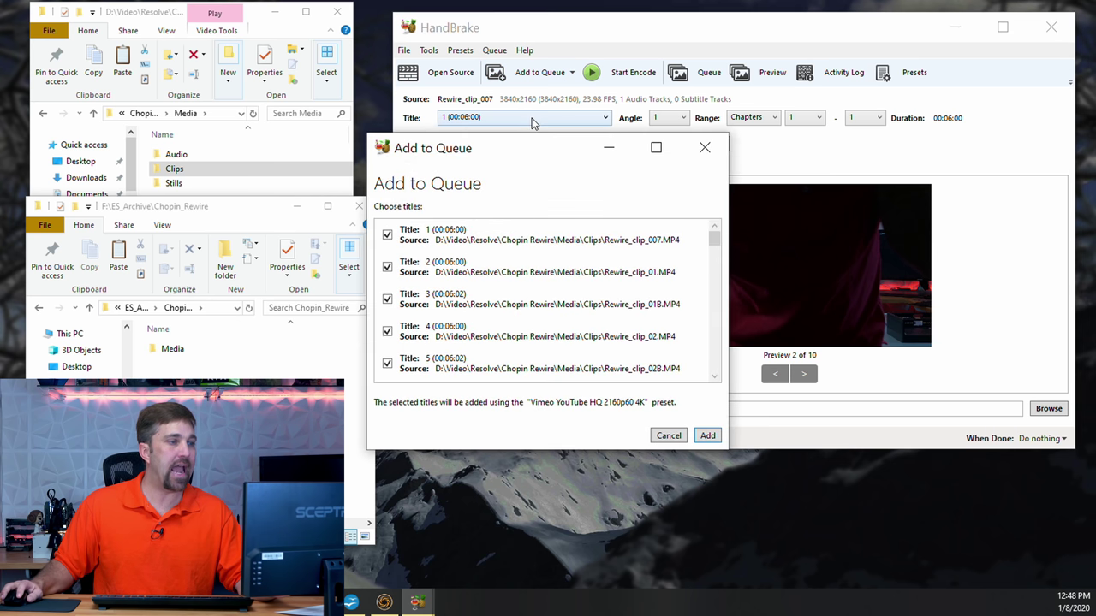
left_click(705, 147)
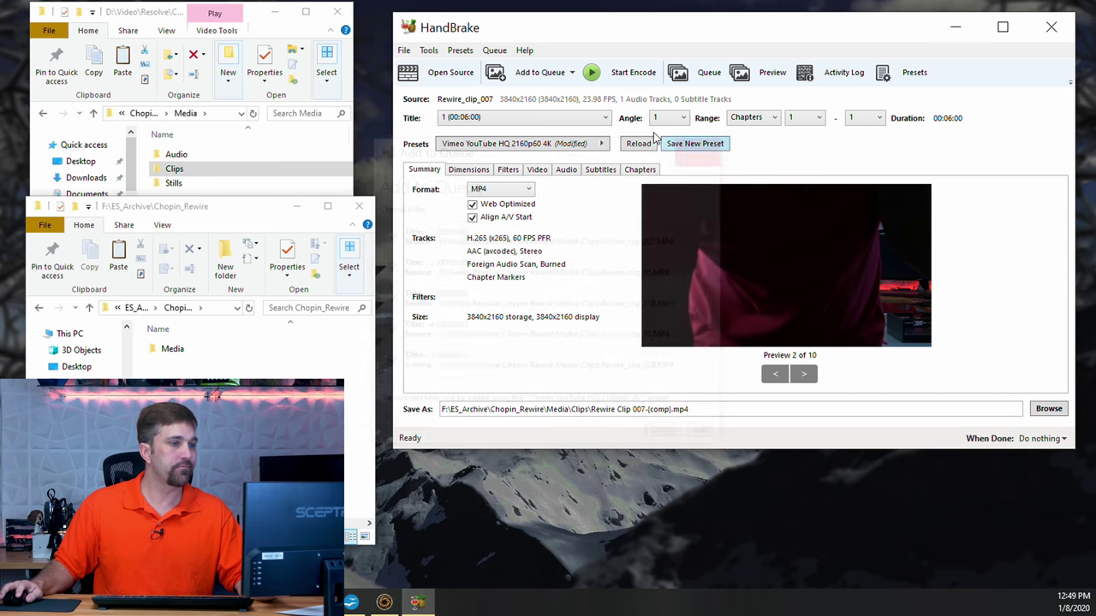
left_click(573, 74)
left_click(531, 111)
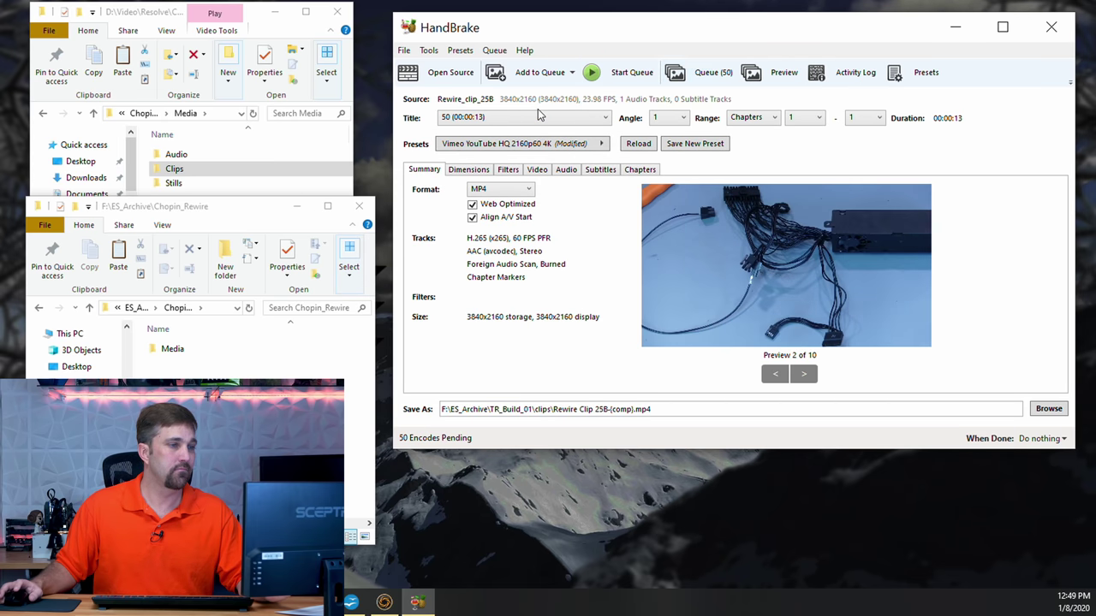
left_click(715, 75)
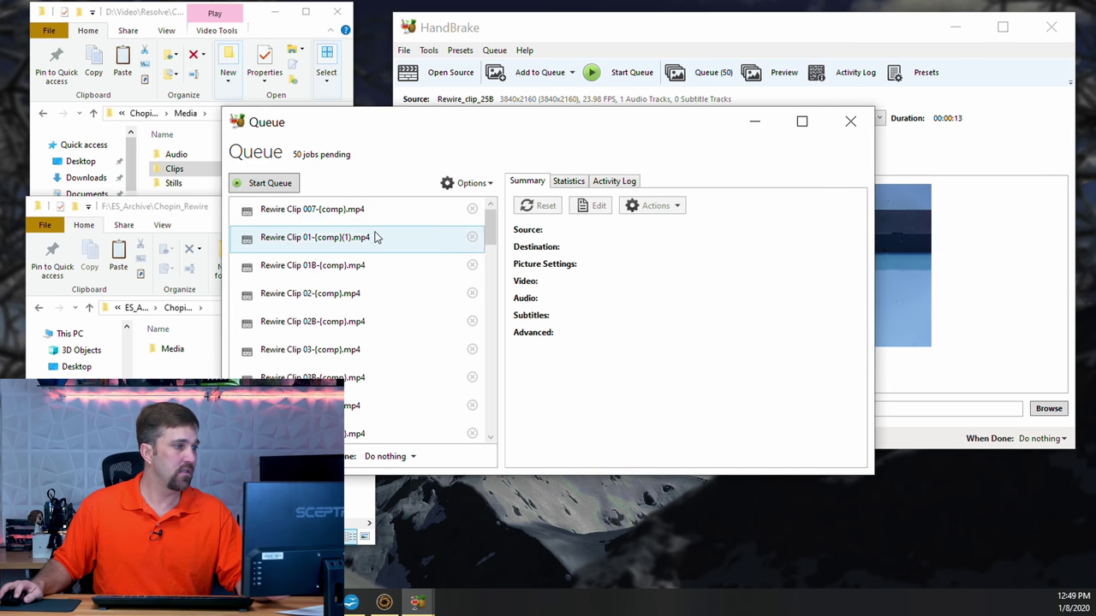
scroll(376, 249, "down", 3)
scroll(376, 249, "down", 10)
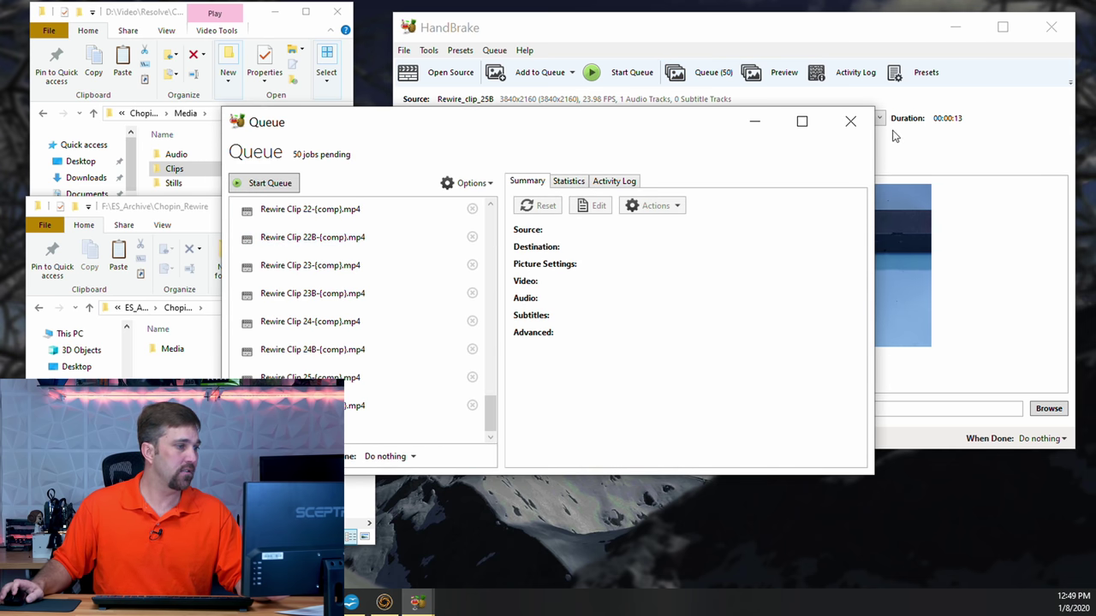
left_click(850, 124)
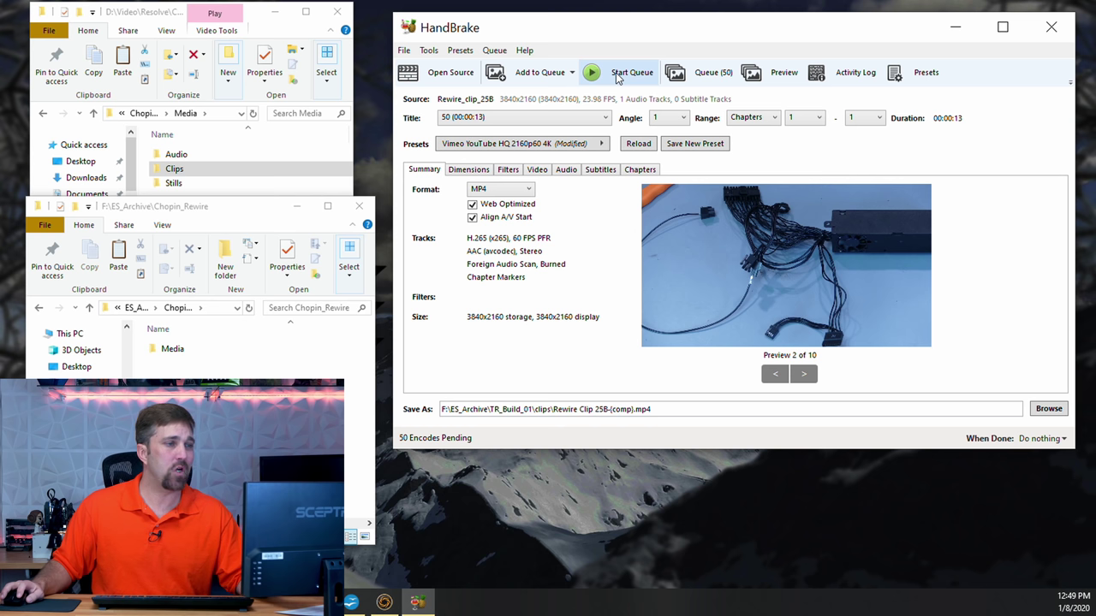
left_click(616, 75)
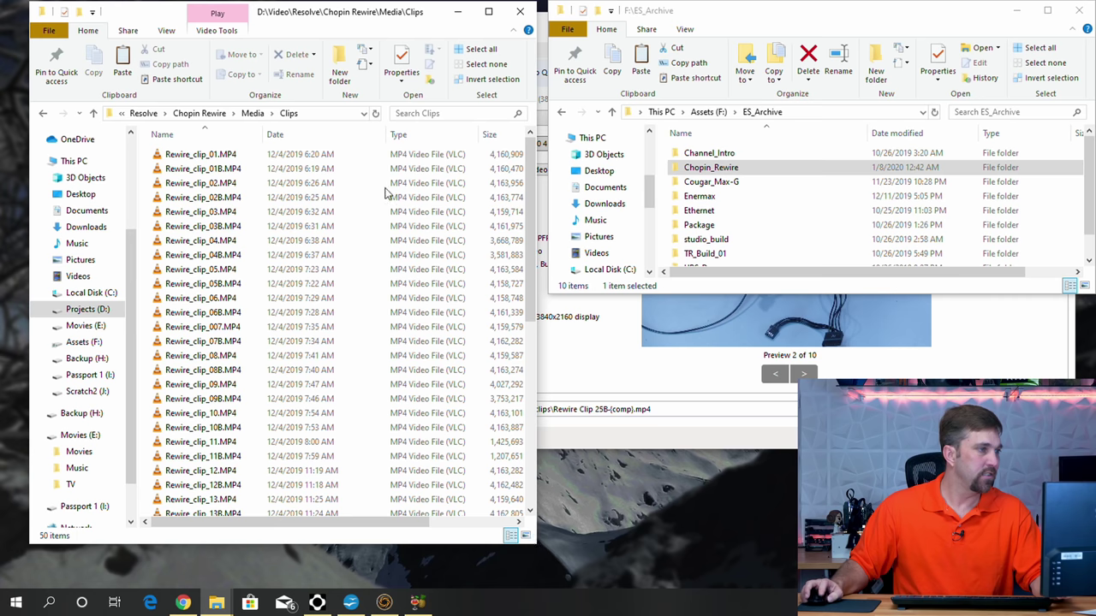
- Arrange the source and archive windows side by side, enlarging the archive window
left_click(292, 14)
left_click_drag(292, 15, 285, 15)
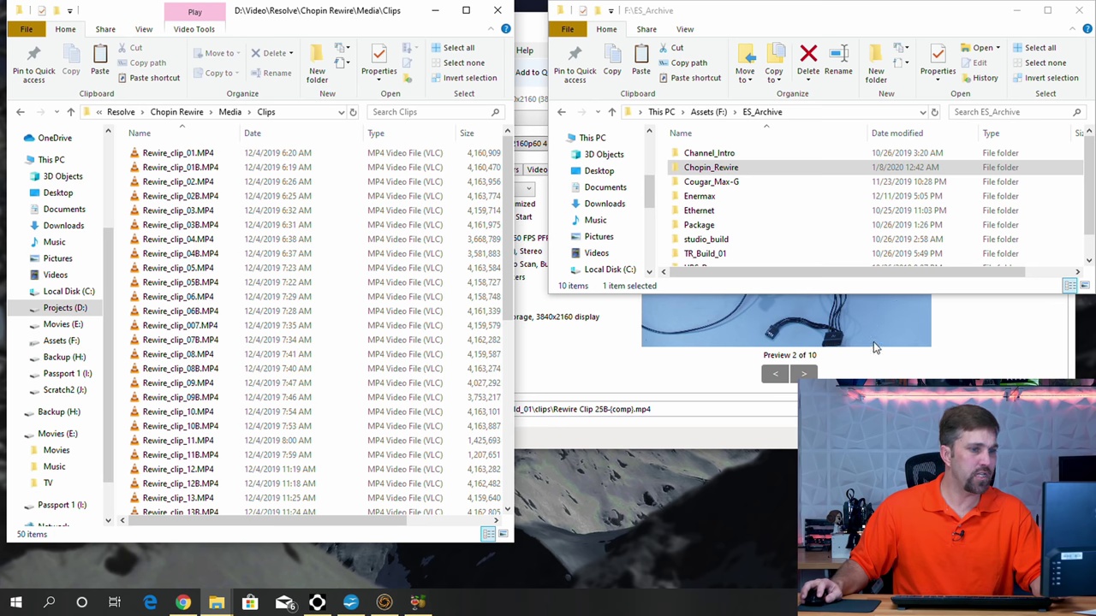
left_click_drag(871, 297, 871, 527)
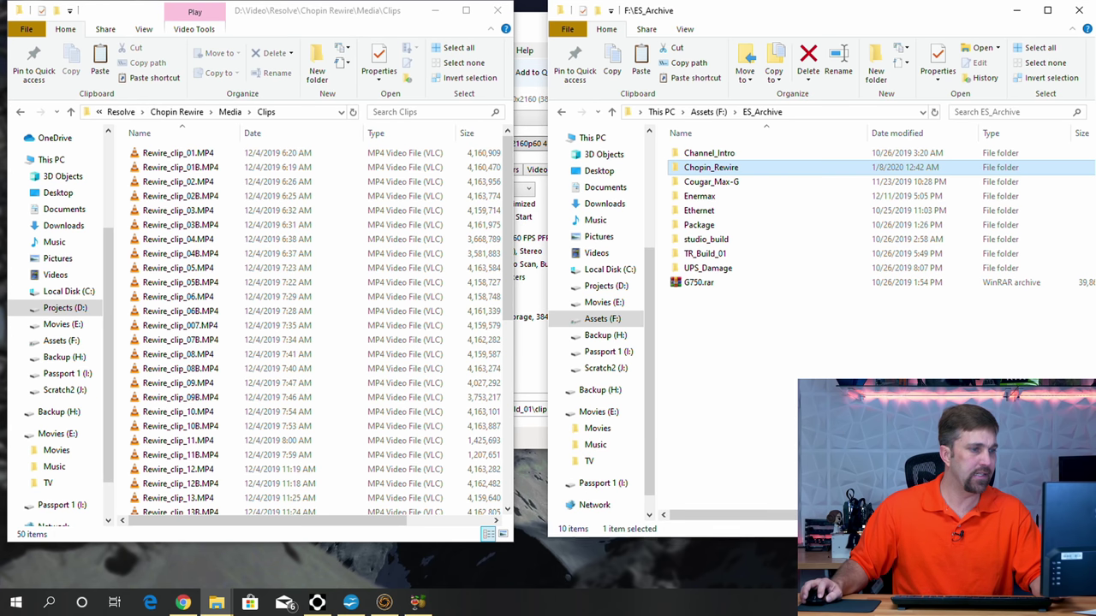
- Show the source Clips folder's properties: 172 GB across 50 files
left_click(231, 112)
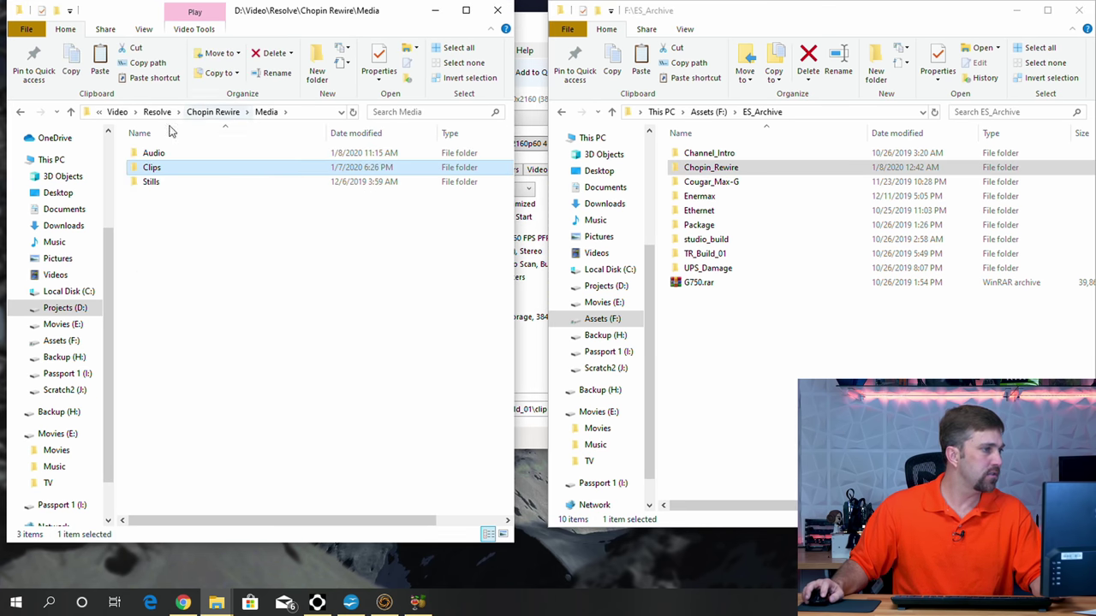
double_click(147, 169)
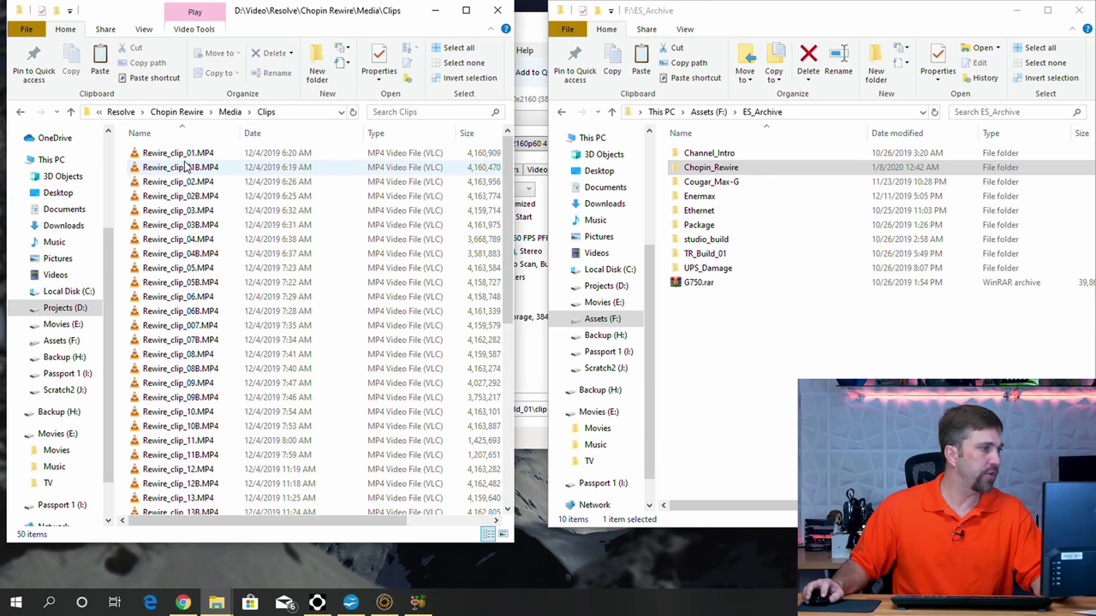
left_click(231, 112)
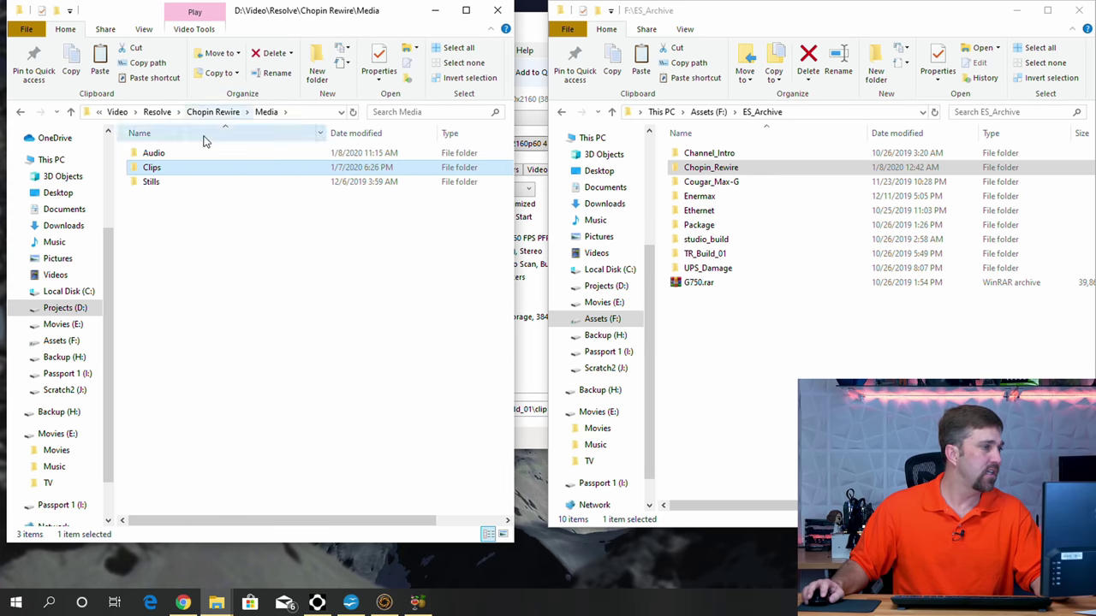
right_click(151, 167)
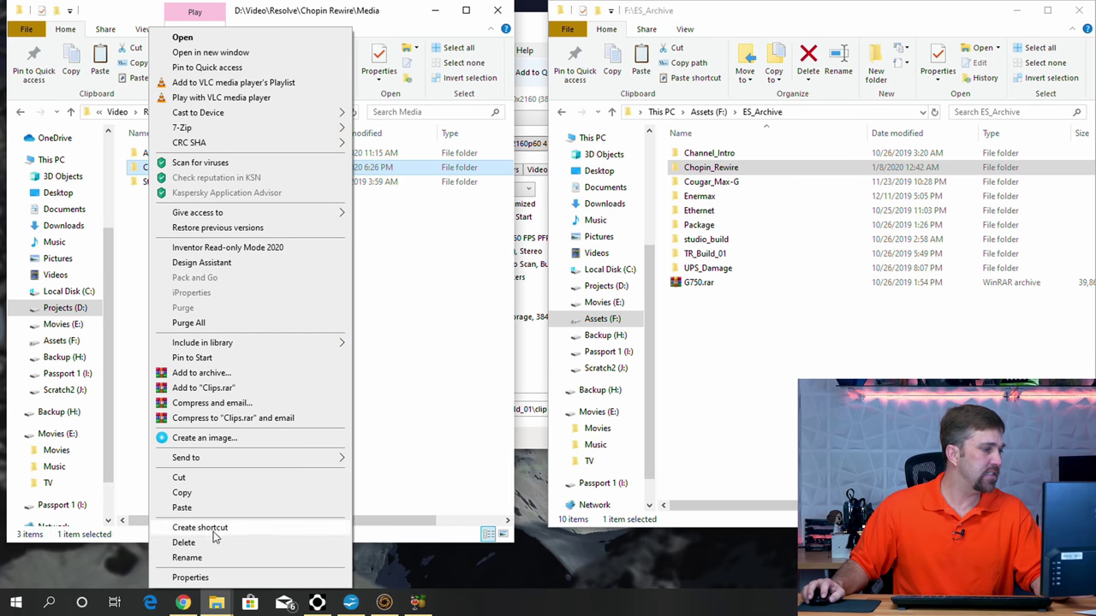
left_click(206, 580)
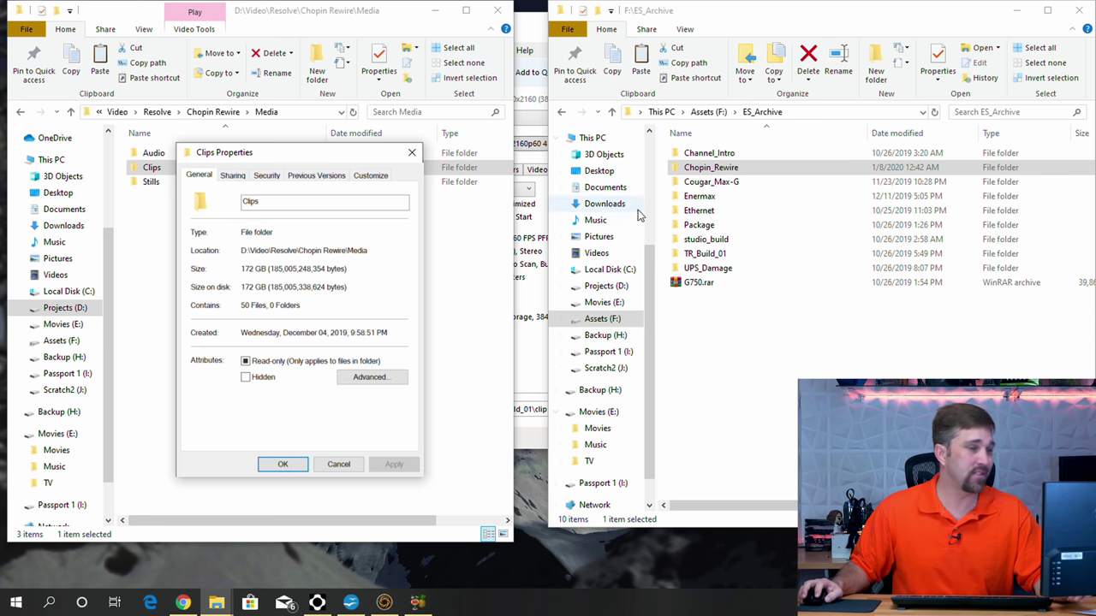
- Open the archive's Chopin_Rewire\Media\Clips folder
double_click(700, 171)
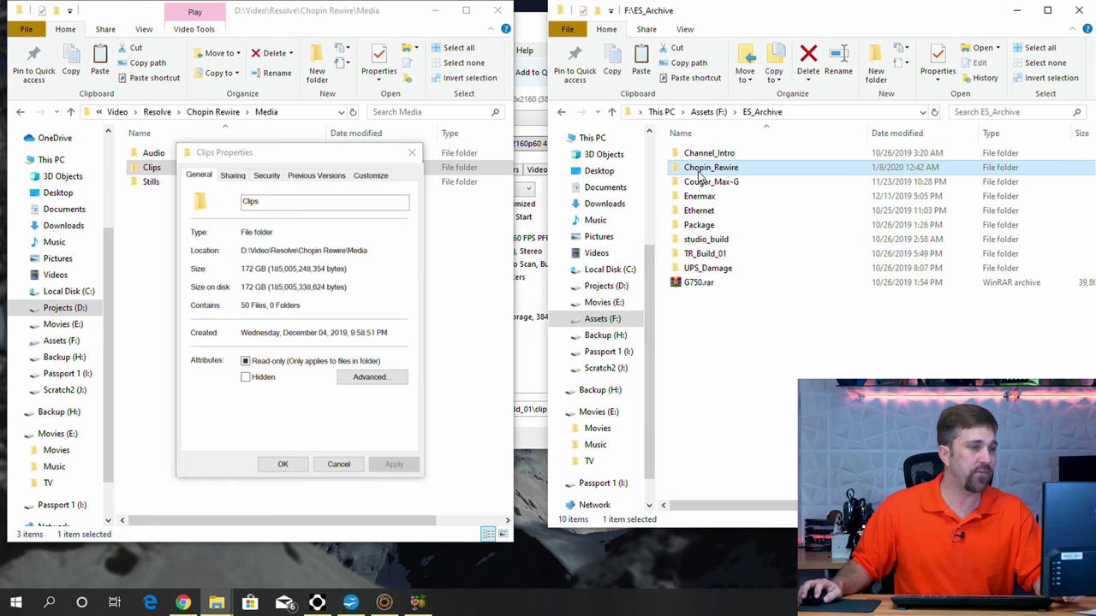
double_click(689, 154)
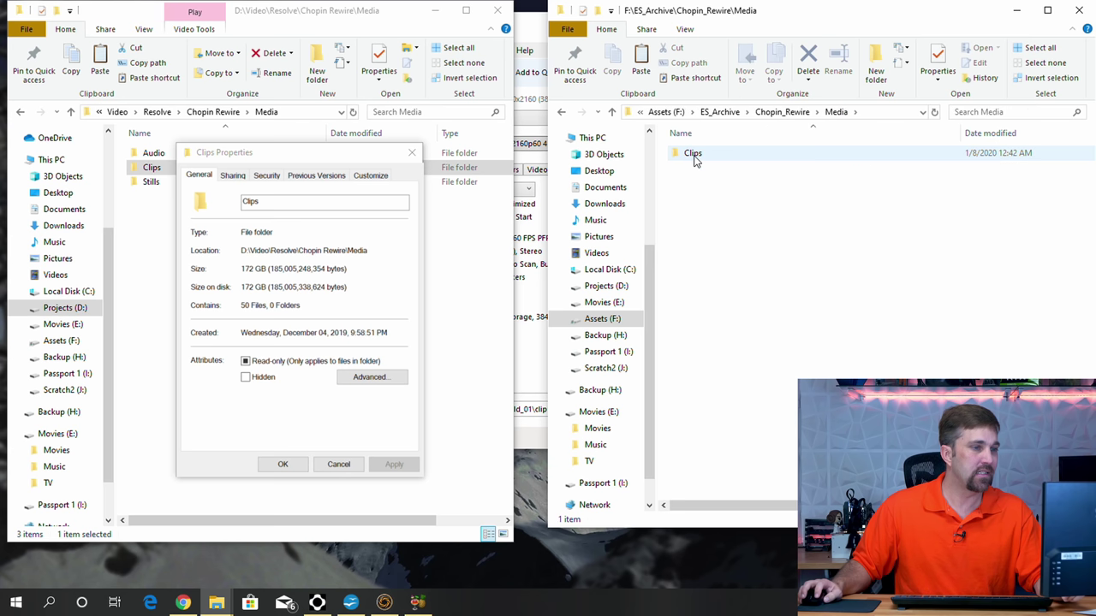
double_click(693, 154)
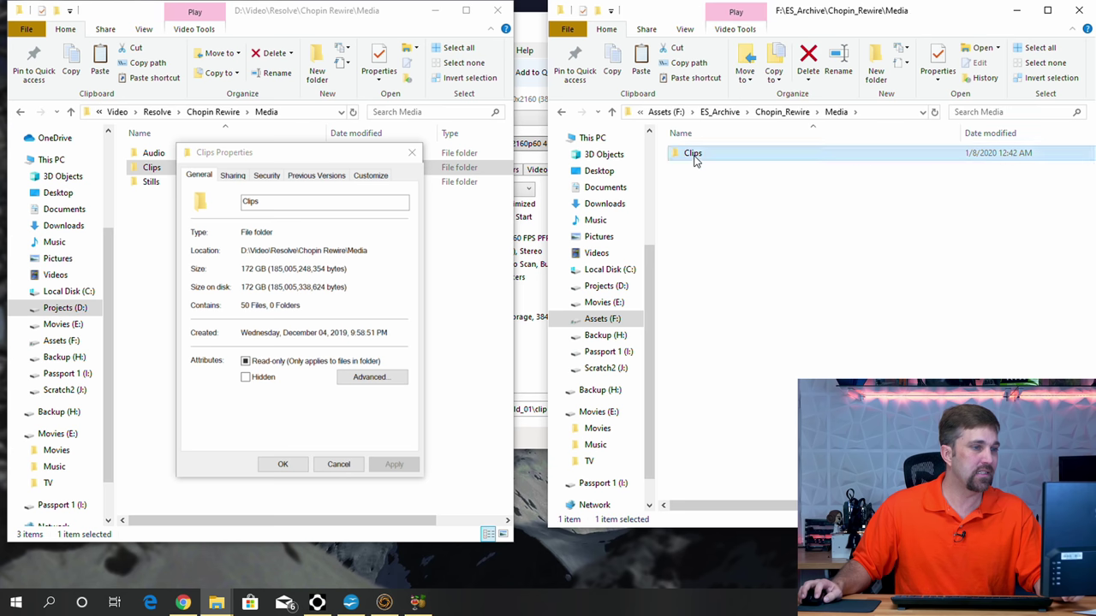
- List the 50 encoded clips in Details view, then return to the archive's Media folder
left_click(685, 30)
left_click(767, 76)
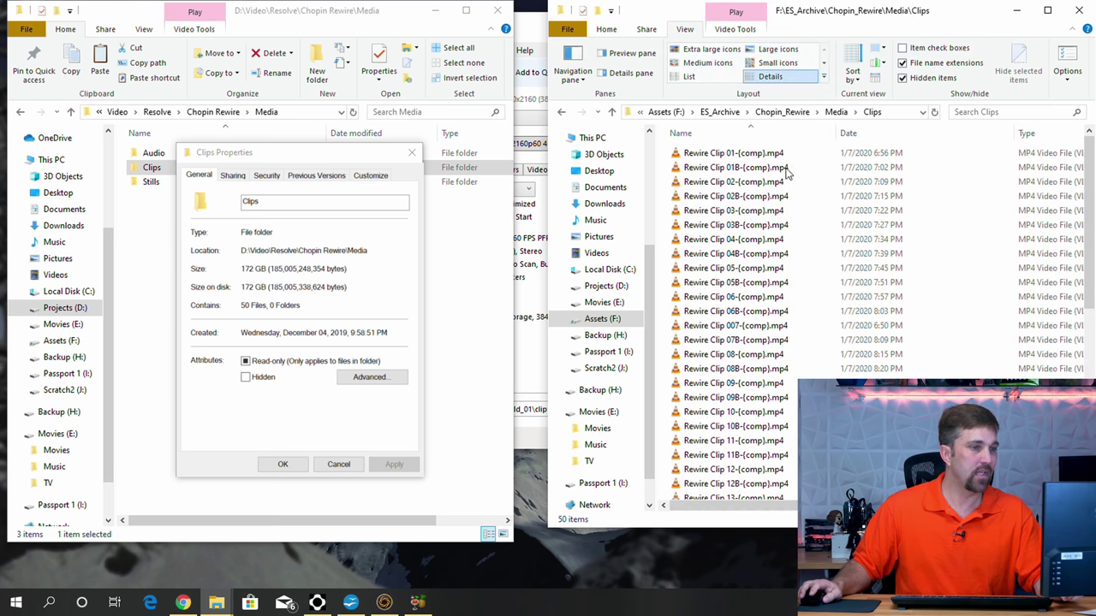
scroll(774, 318, "down", 5)
scroll(777, 315, "up", 7)
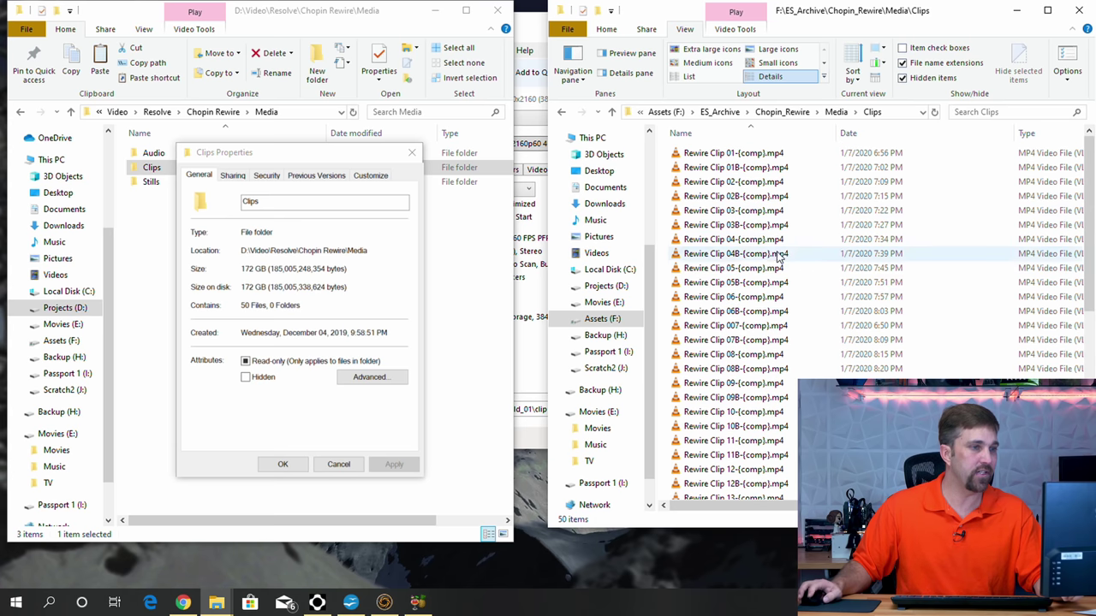
left_click(836, 112)
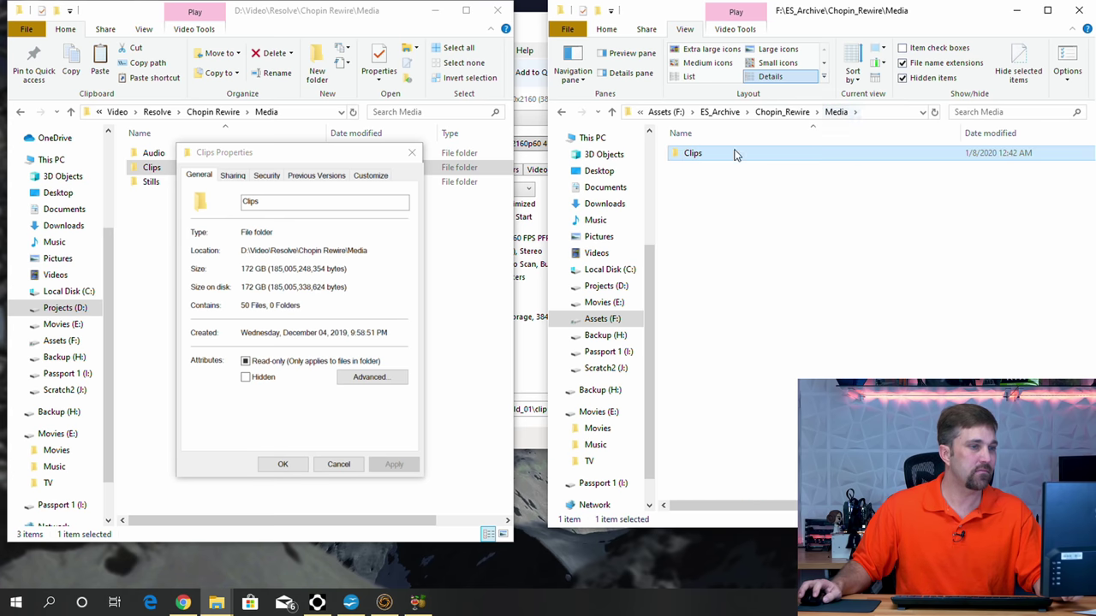
- Show the archived Clips folder's properties to compare with the source, then close both
right_click(689, 159)
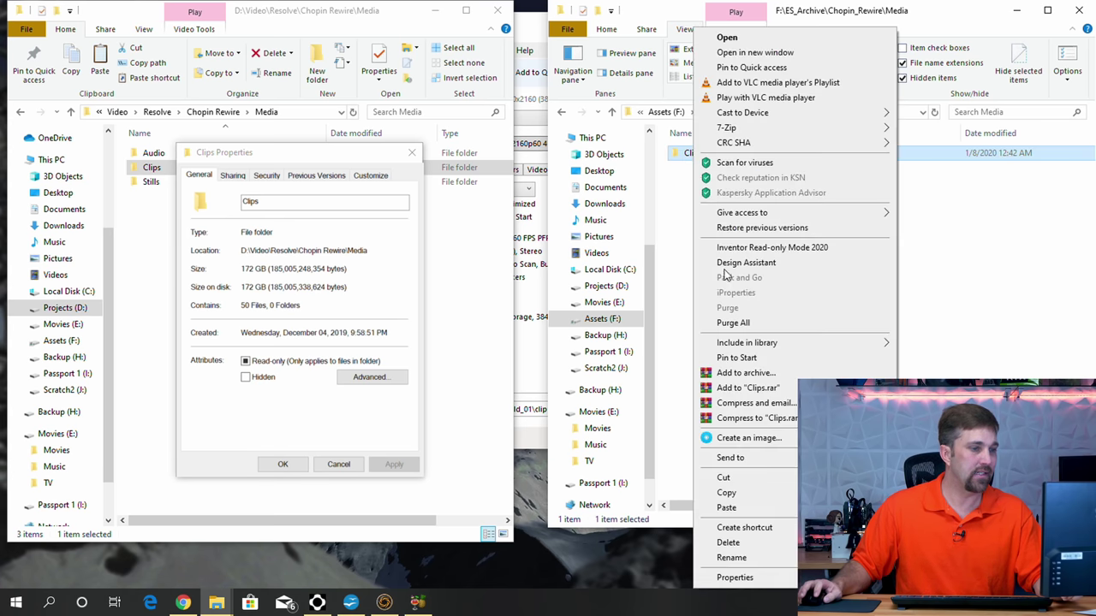
left_click(736, 581)
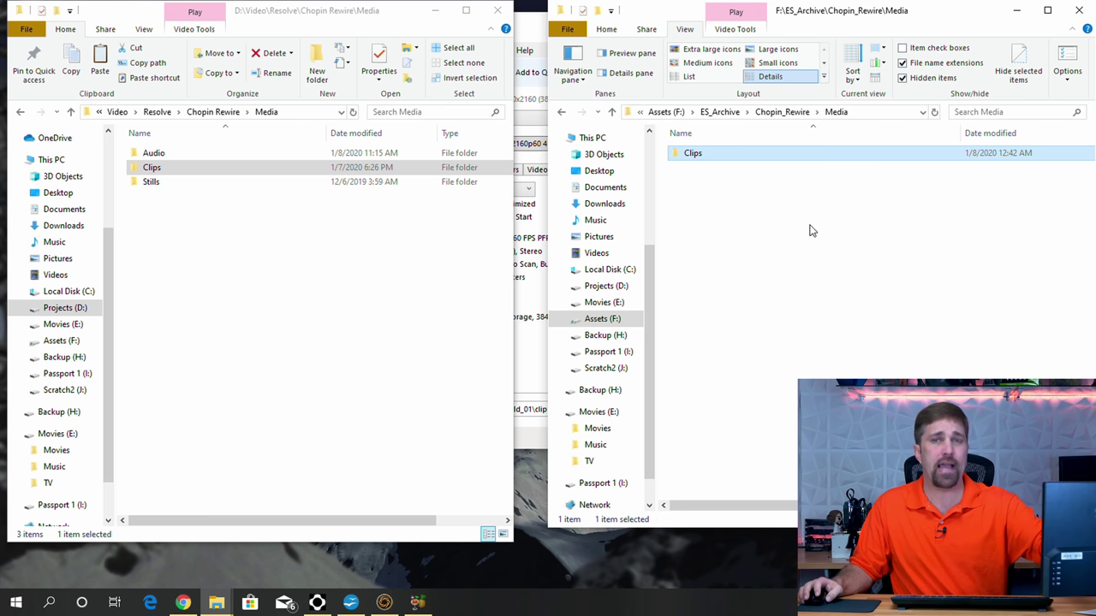
- Create Audio and Stills folders in the archive's Media, then paste the 32 stills (49.3 MB) into Stills
right_click(809, 227)
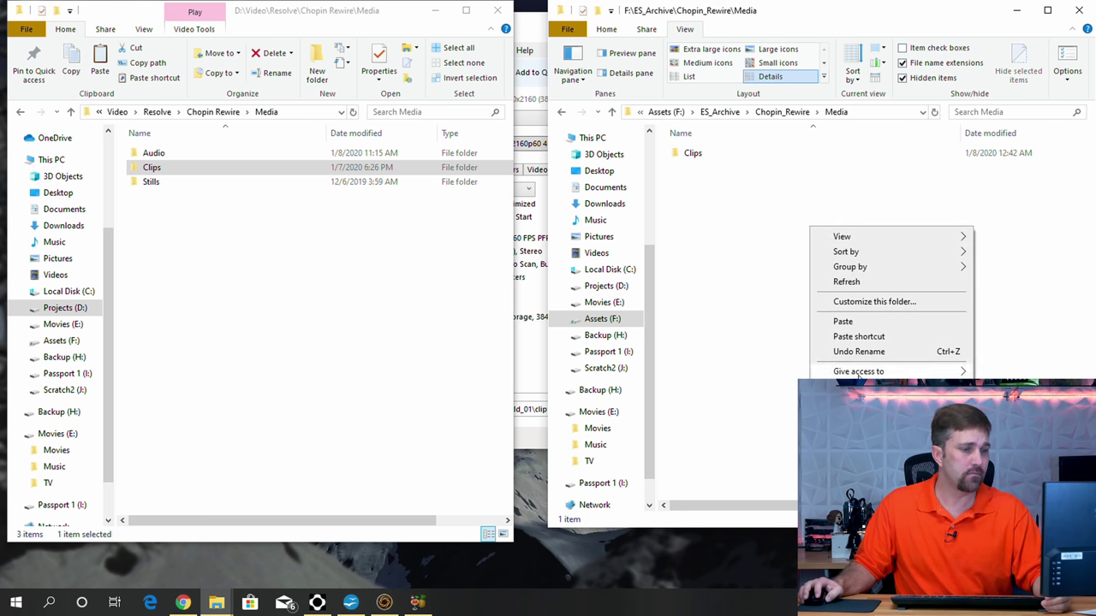
mouse_move(856, 391)
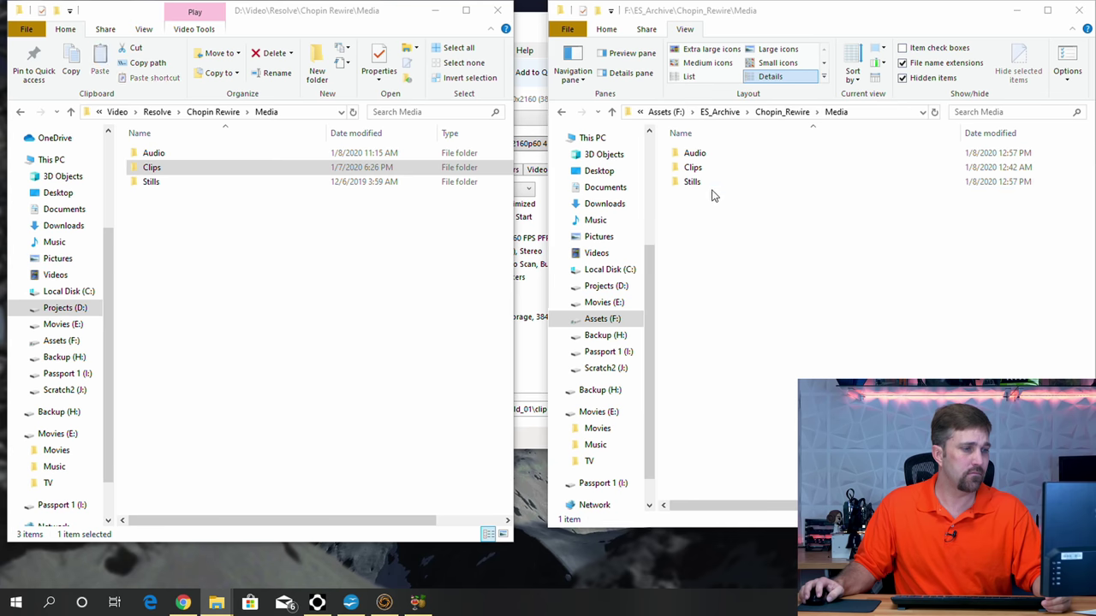
double_click(710, 182)
right_click(702, 240)
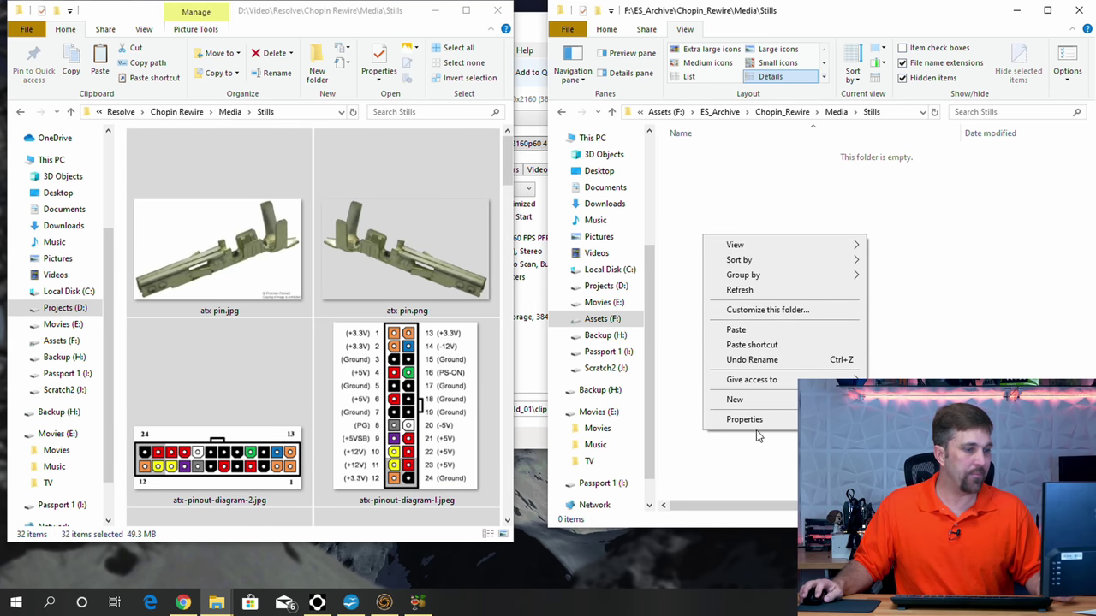
left_click(736, 328)
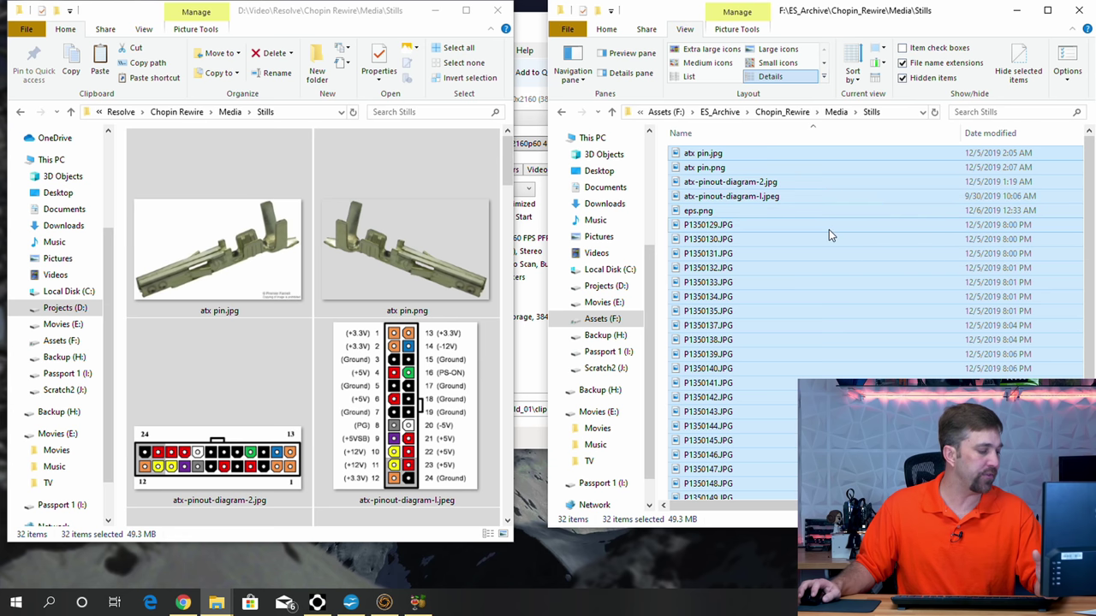
- Drag the instrumental .mp3 shortcut from the source Audio folder into the archive's Audio folder
left_click(229, 111)
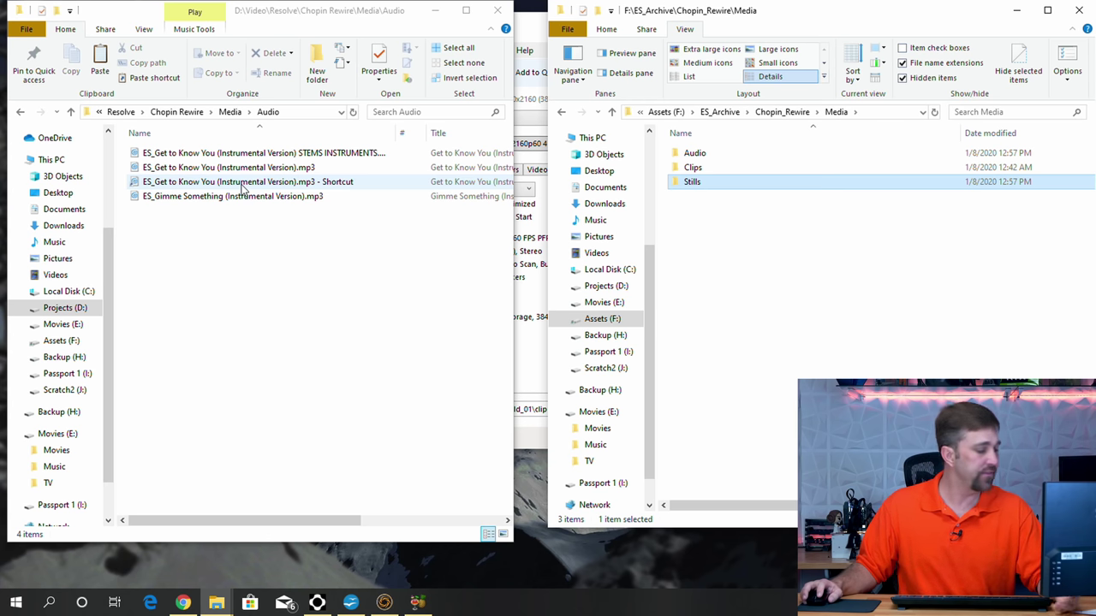
left_click_drag(244, 188, 709, 157)
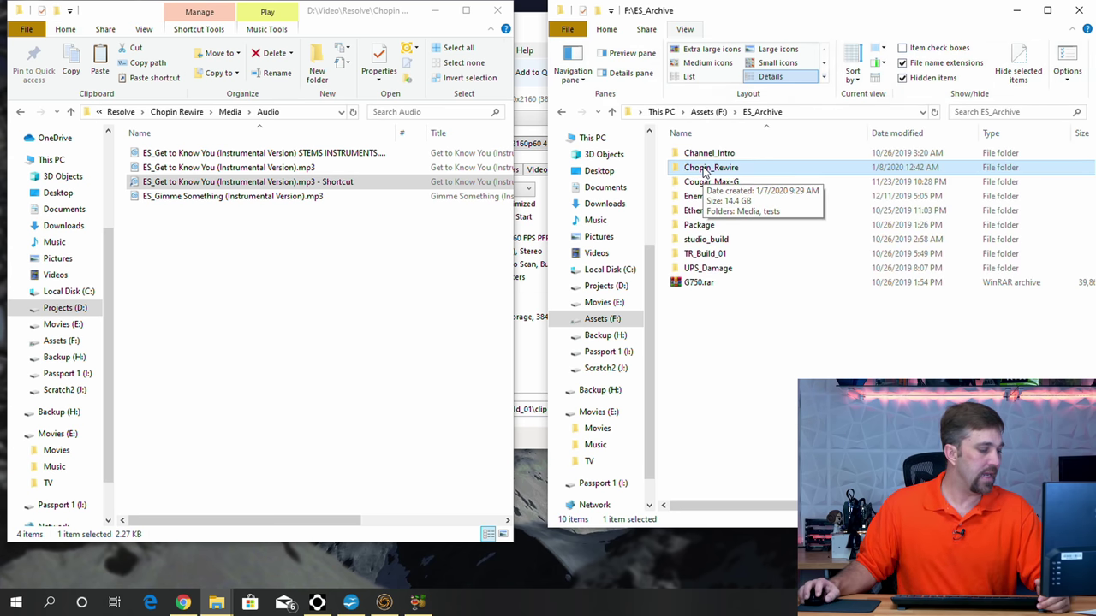
- Start a WinRAR 'Add to archive' for the Chopin_Rewire folder as Chopin_Rewire.rar and expand its compression methods
key("alt+Left")
right_click(704, 169)
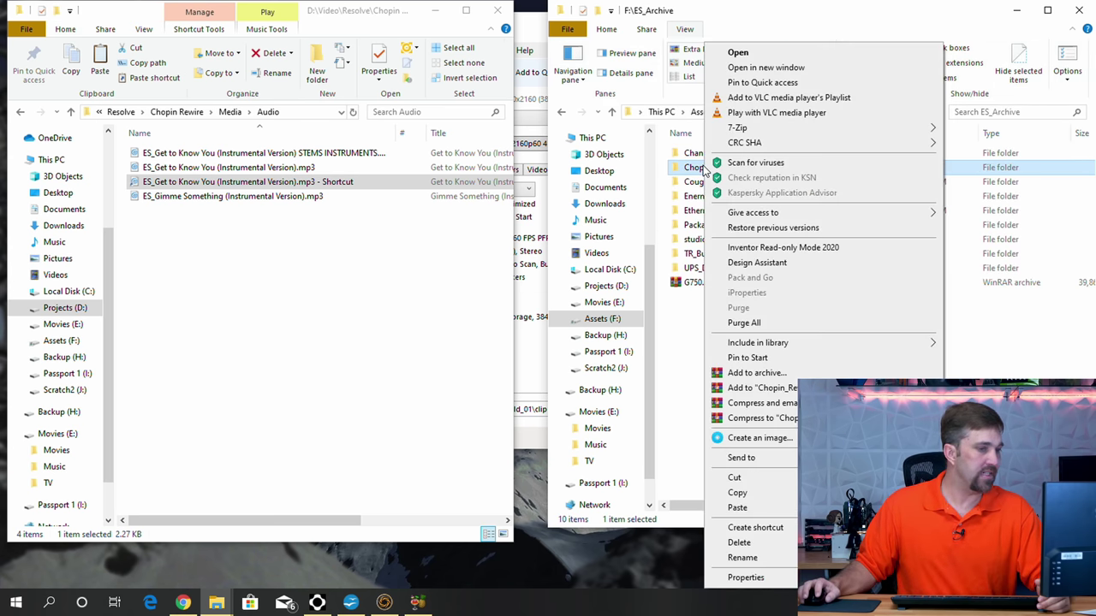
left_click(757, 374)
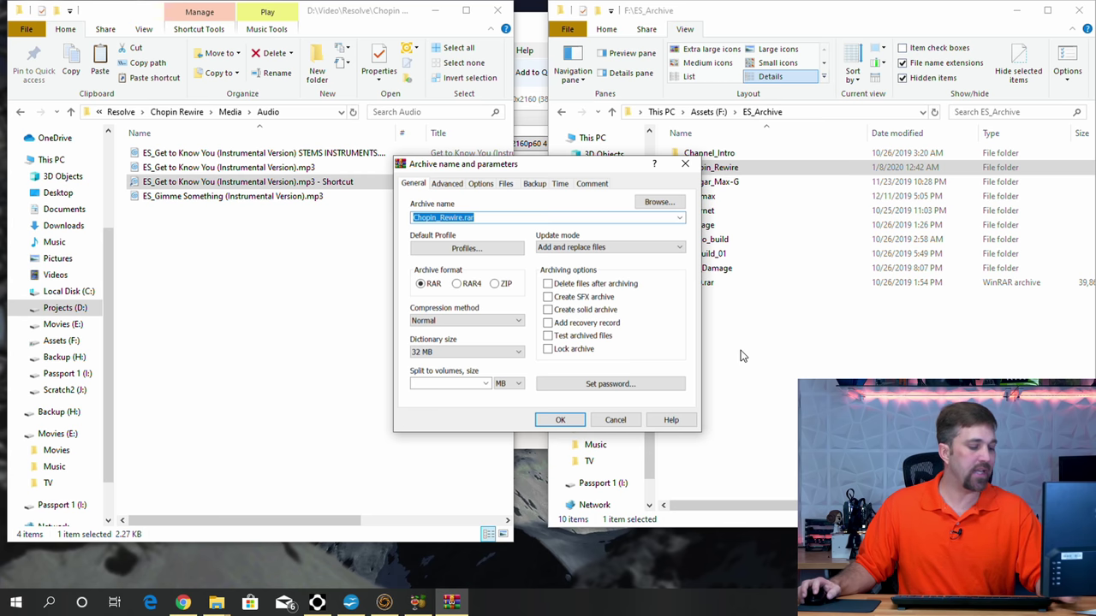
left_click(466, 320)
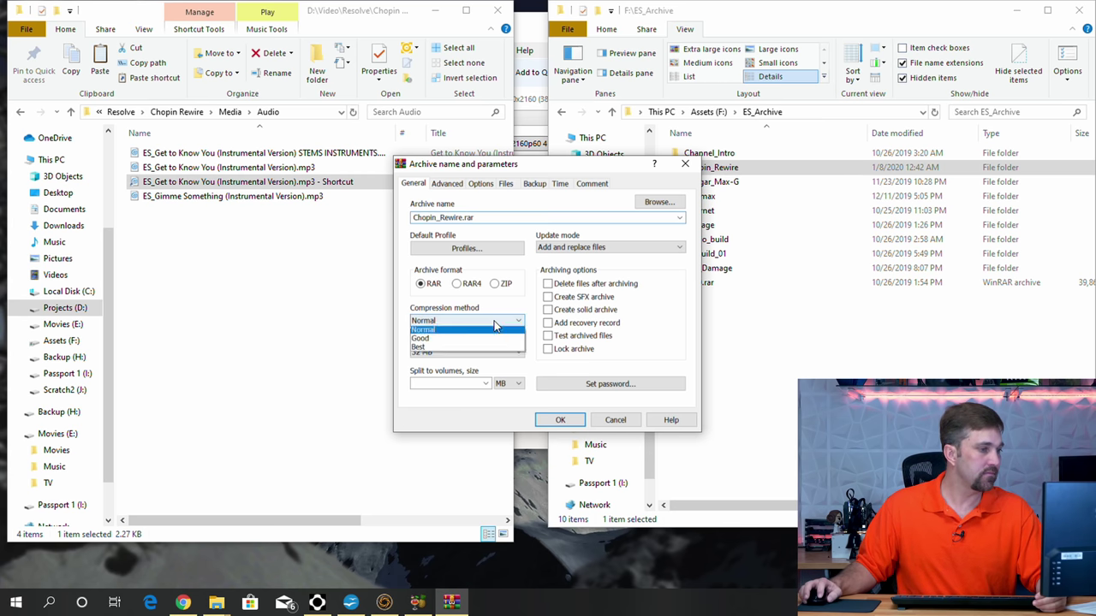
- Set compression to Best and start building Chopin_Rewire.rar
left_click(461, 375)
left_click(560, 419)
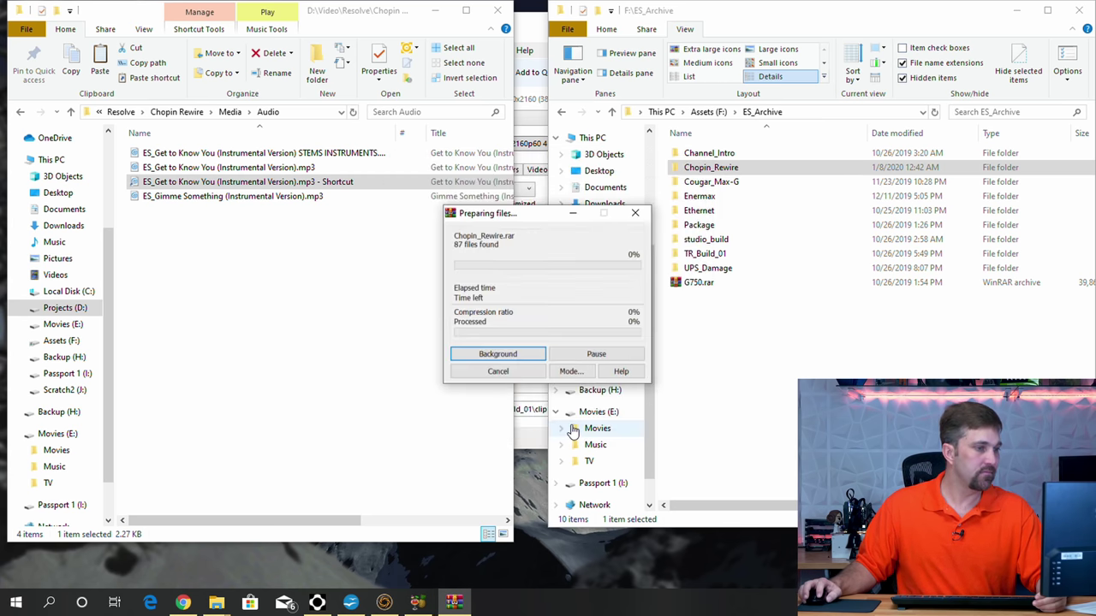